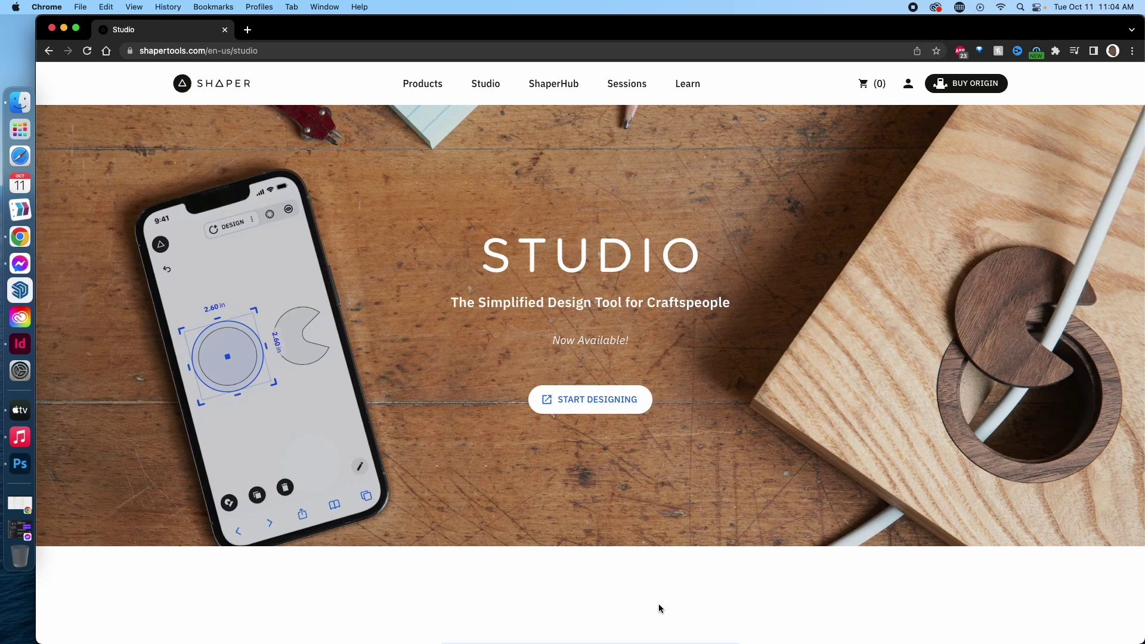
- Scroll down to the Get Started pricing cards, then back up to the top of the page
scroll(659, 604, "down", 15)
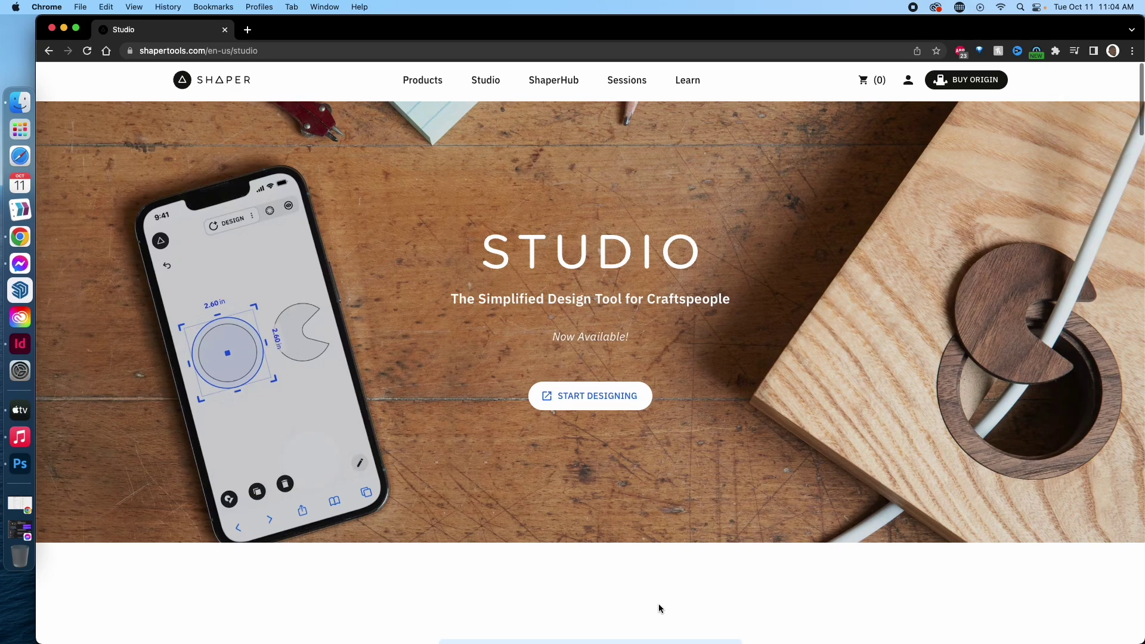
scroll(660, 608, "down", 15)
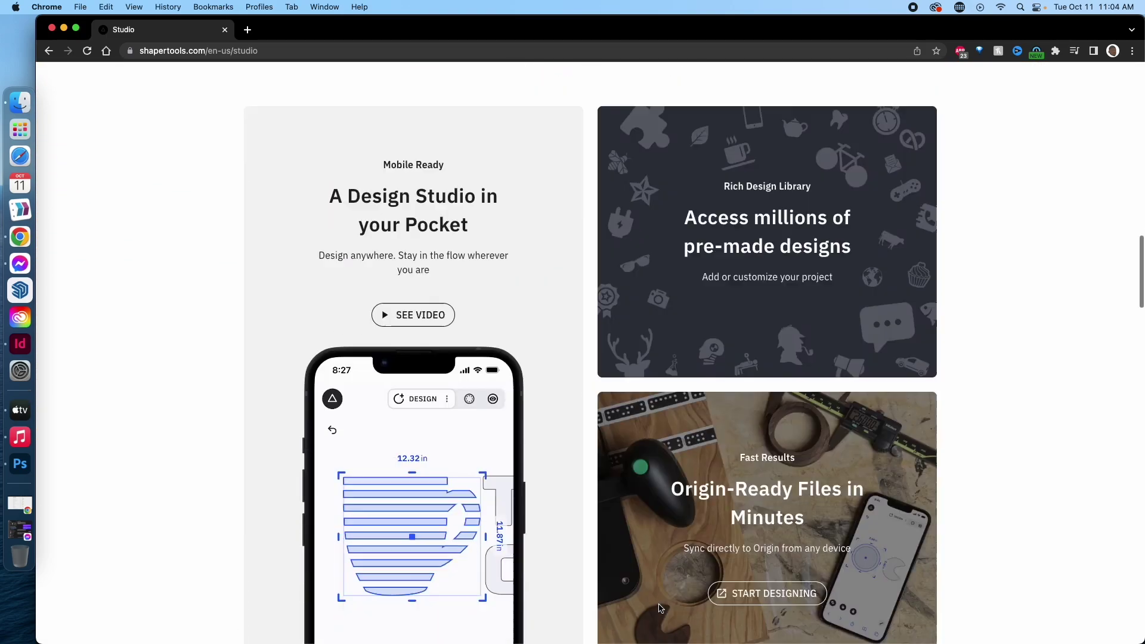
scroll(660, 608, "down", 12)
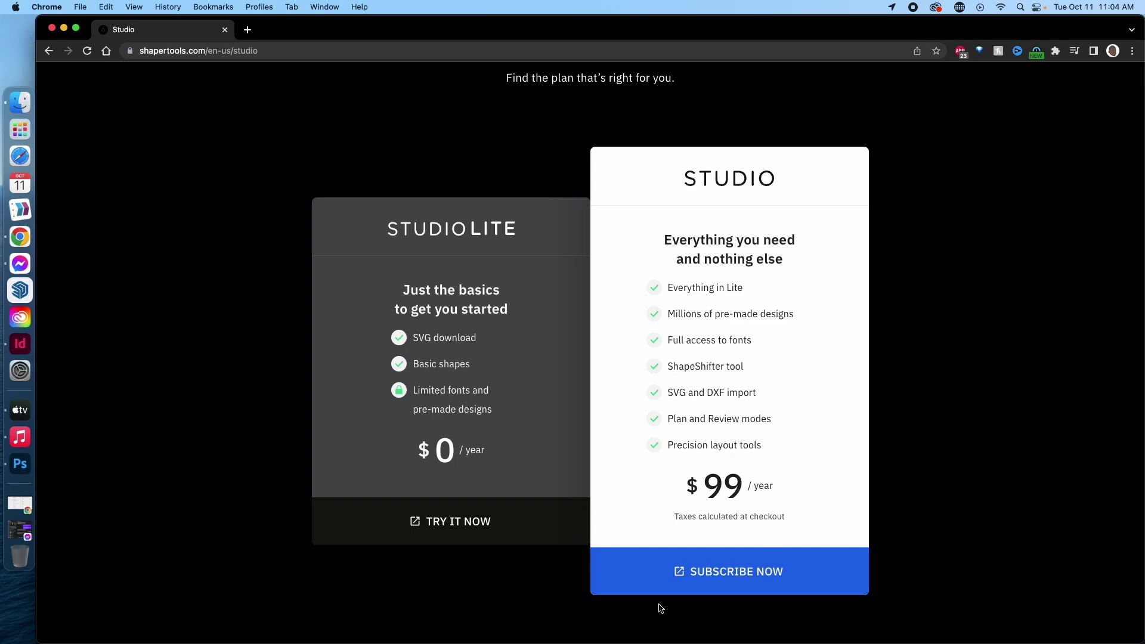
scroll(661, 609, "up", 3)
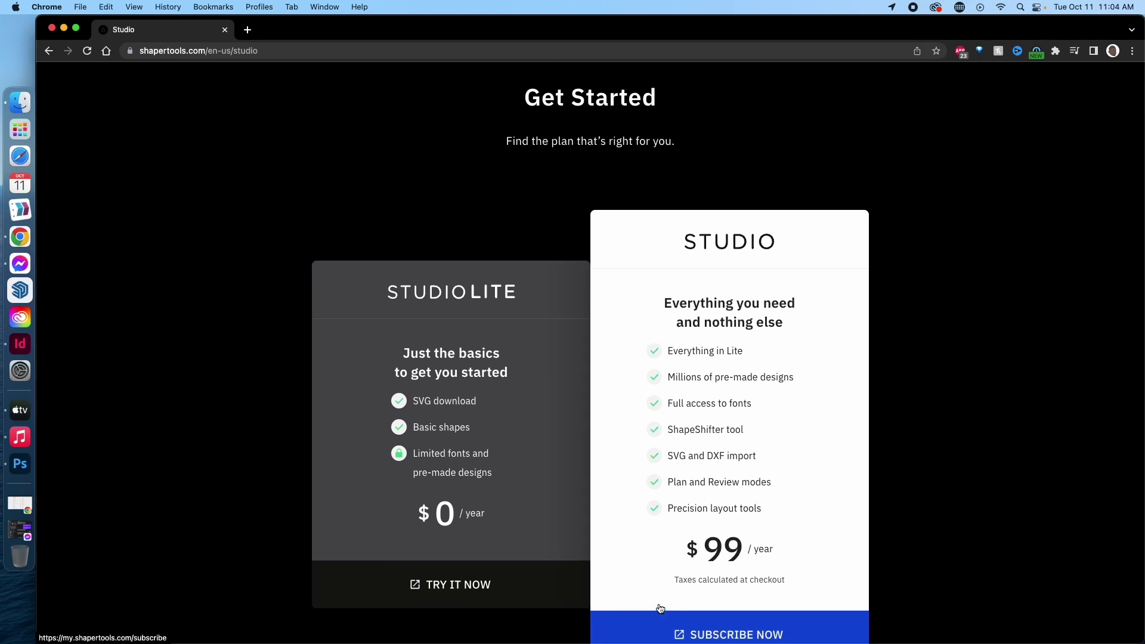
scroll(661, 609, "up", 20)
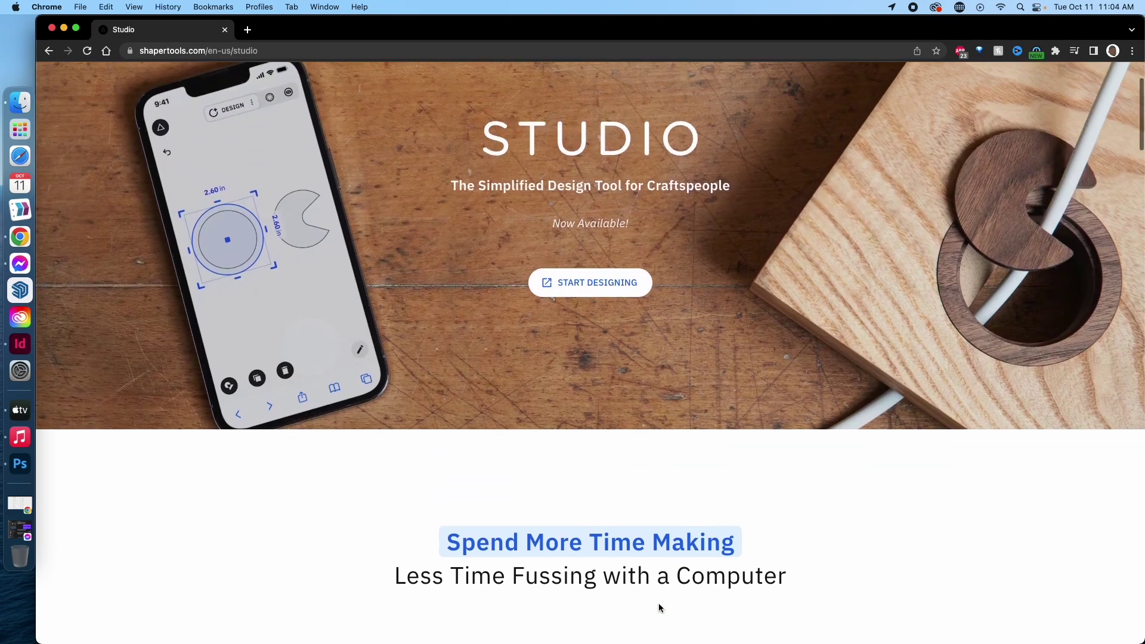
scroll(659, 607, "up", 4)
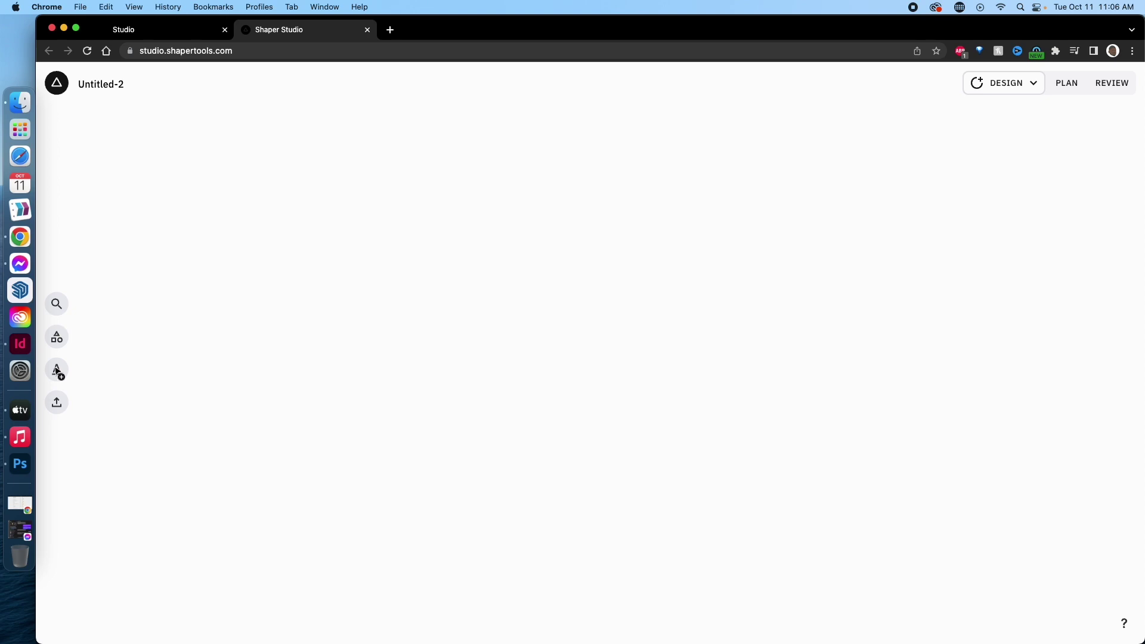
- Place the text 'Burlington Janik LLP' on the blank canvas
left_click(57, 371)
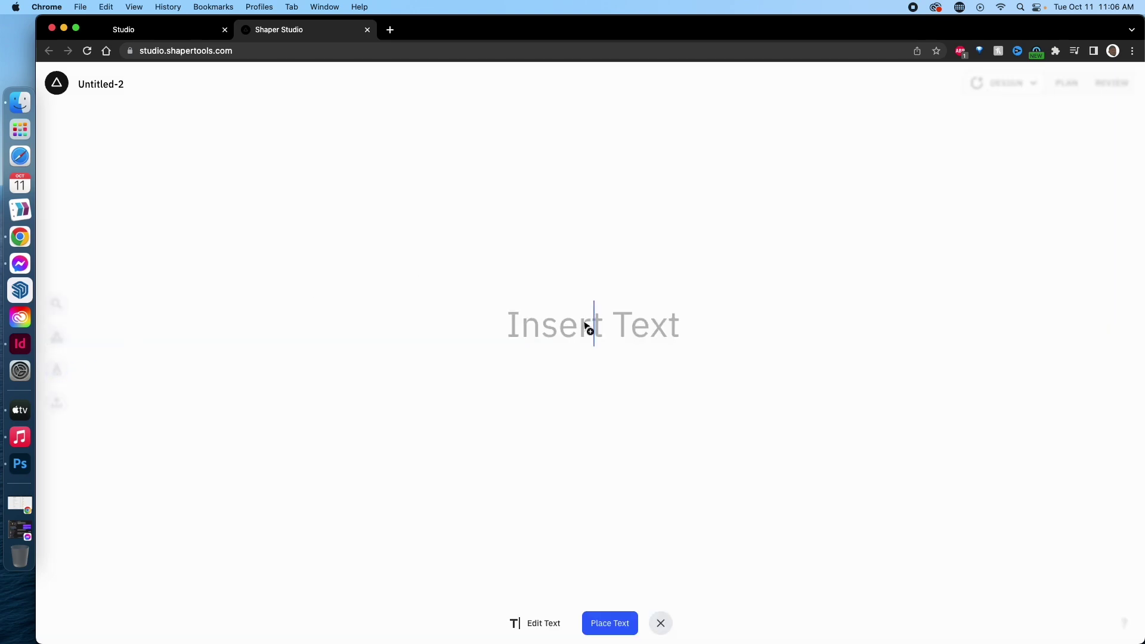
type("Burl")
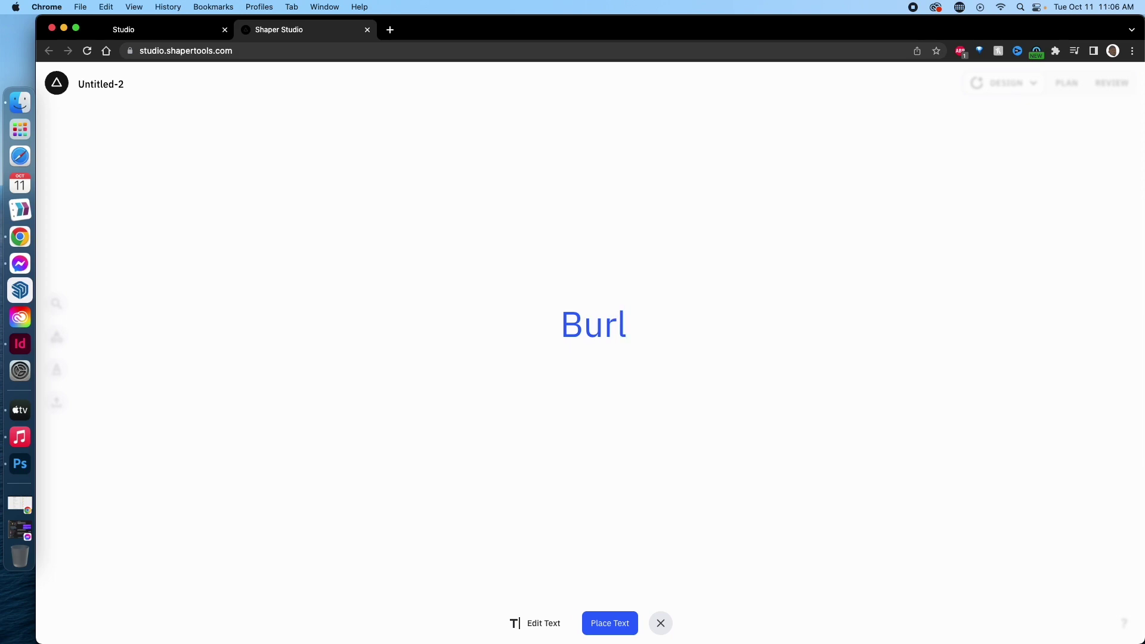
type("ington ")
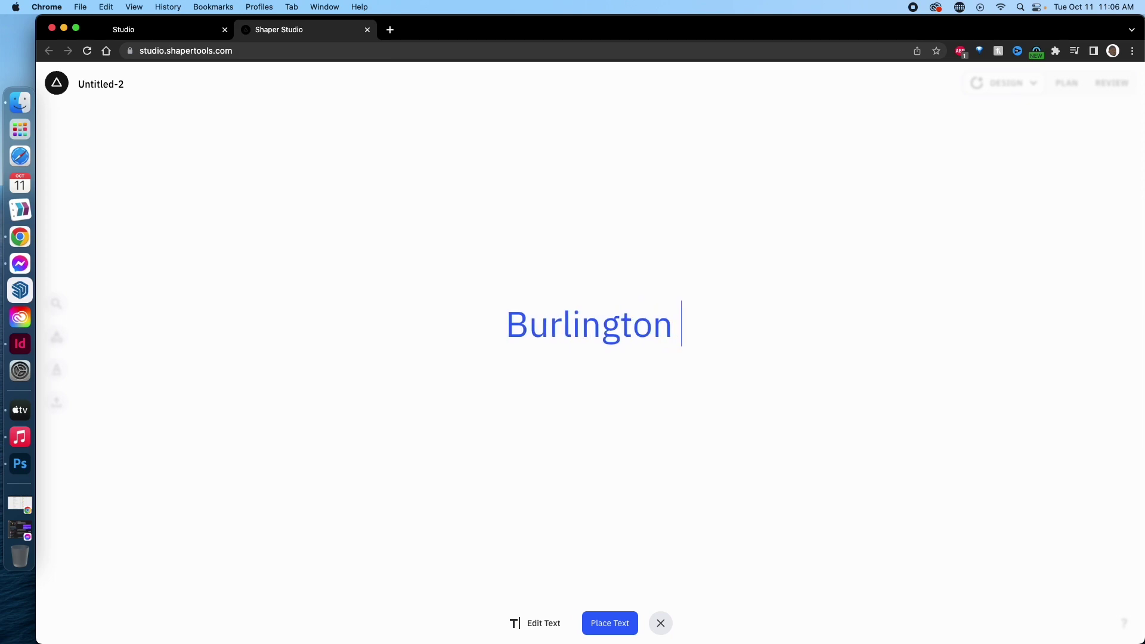
type("Ja")
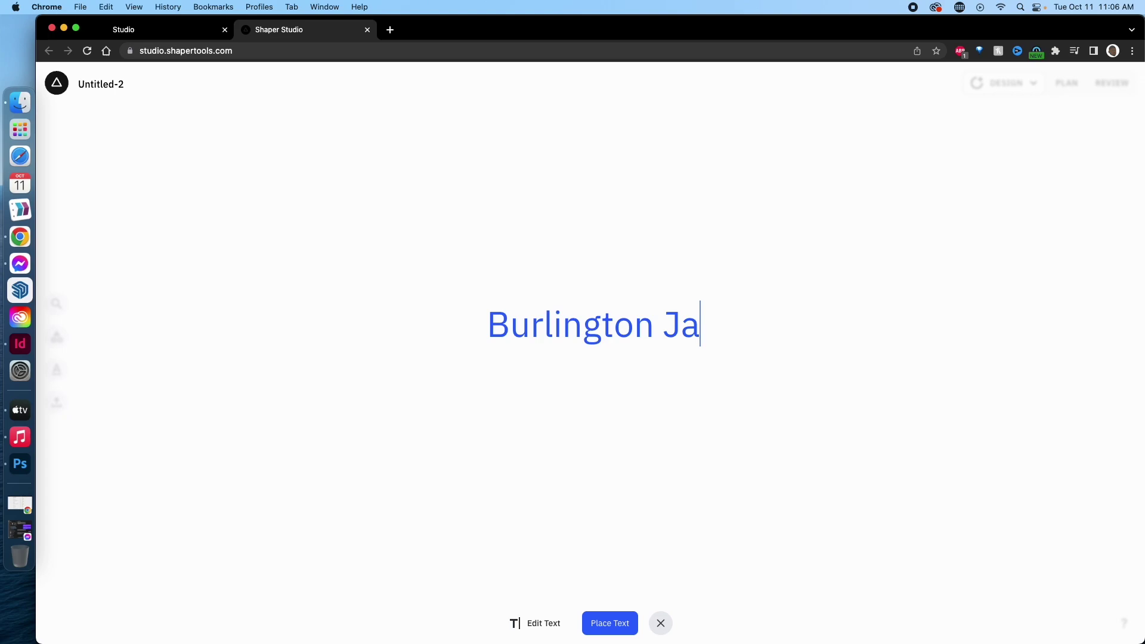
type("nik LLP")
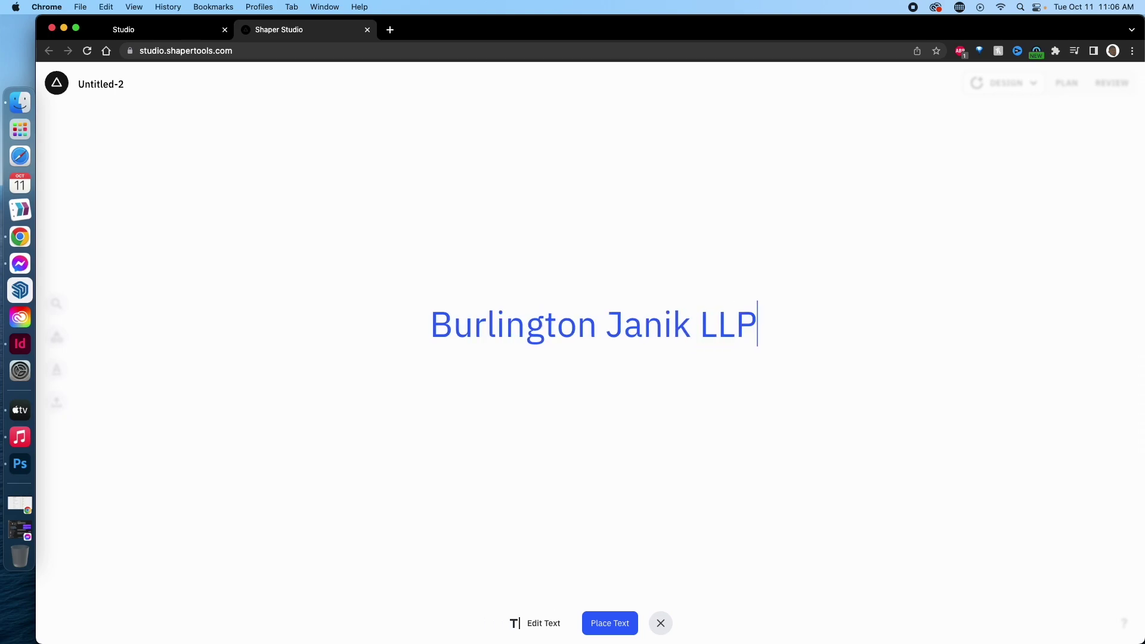
left_click(609, 626)
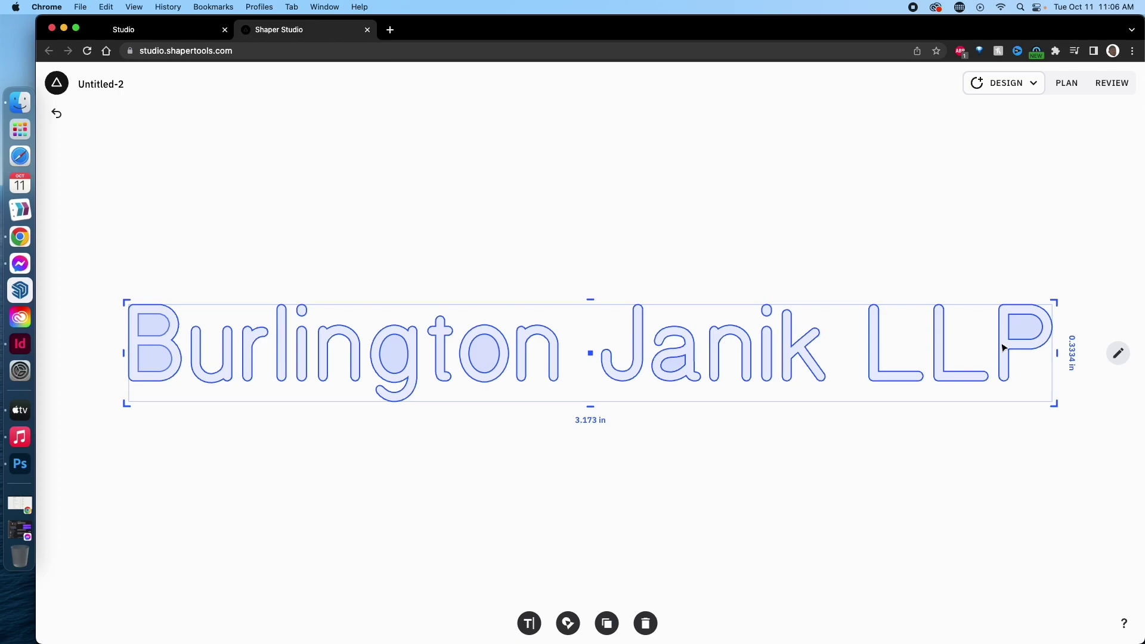
- Change the lettering's font to Bebas Neue, making it 2.543 in by 0.270 in
left_click(1118, 353)
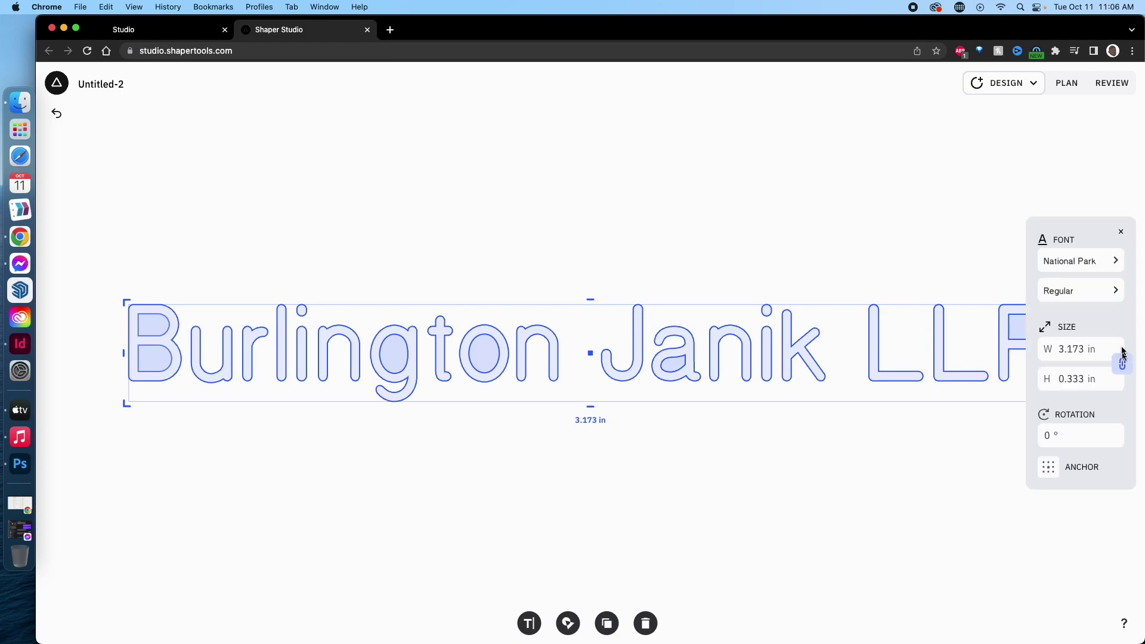
left_click(1101, 263)
key("Down")
key("Down")
scroll(959, 303, "down", 1)
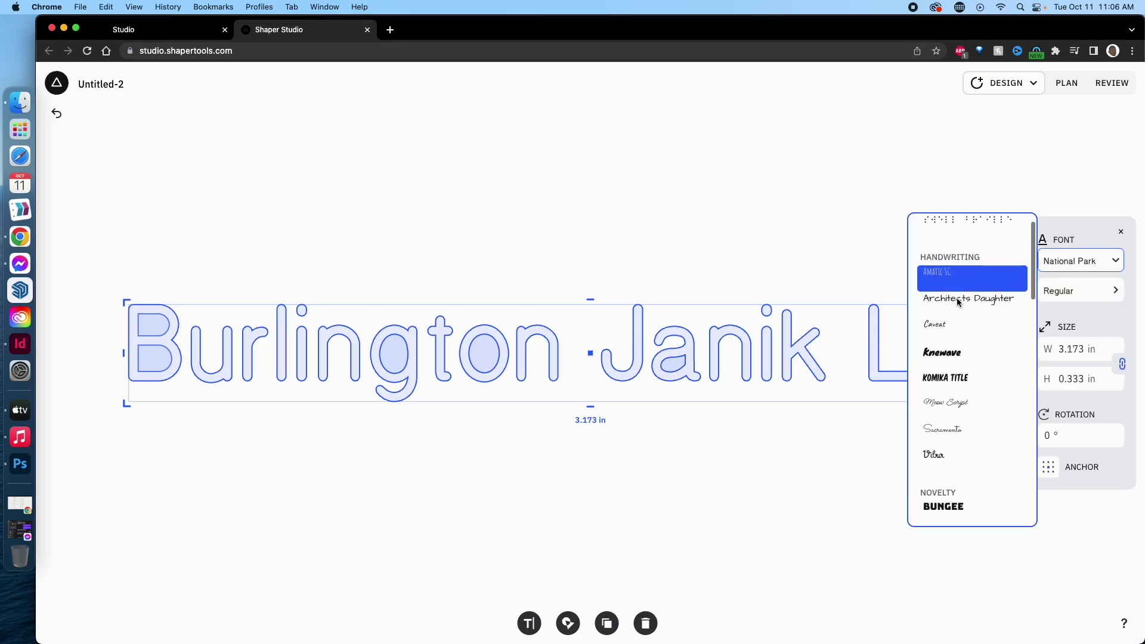
scroll(958, 302, "down", 10)
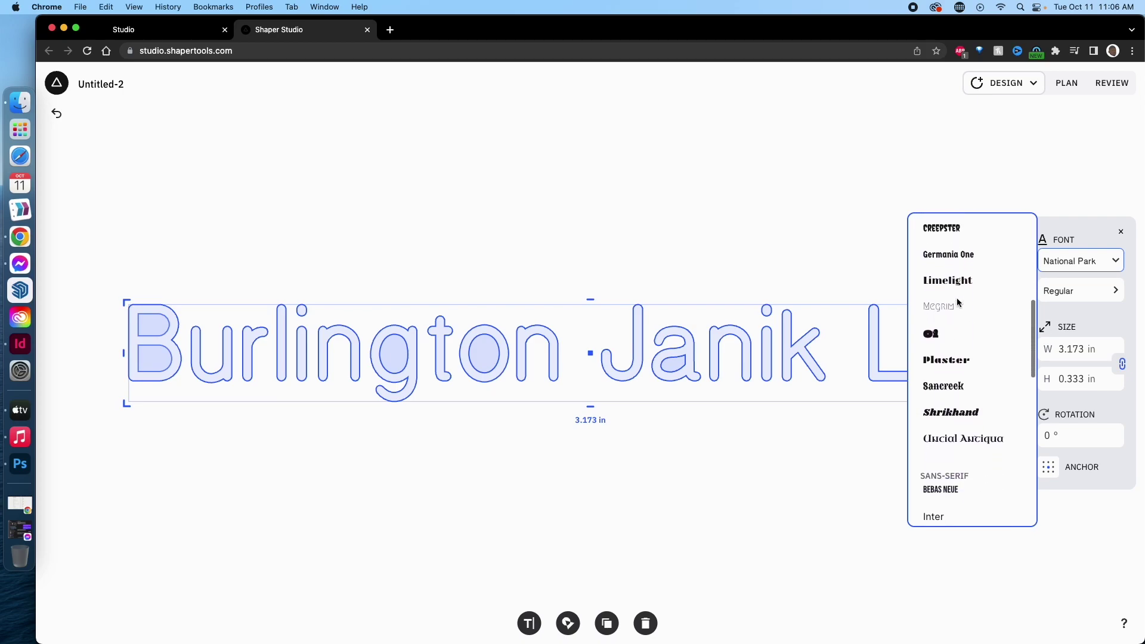
scroll(958, 302, "down", 10)
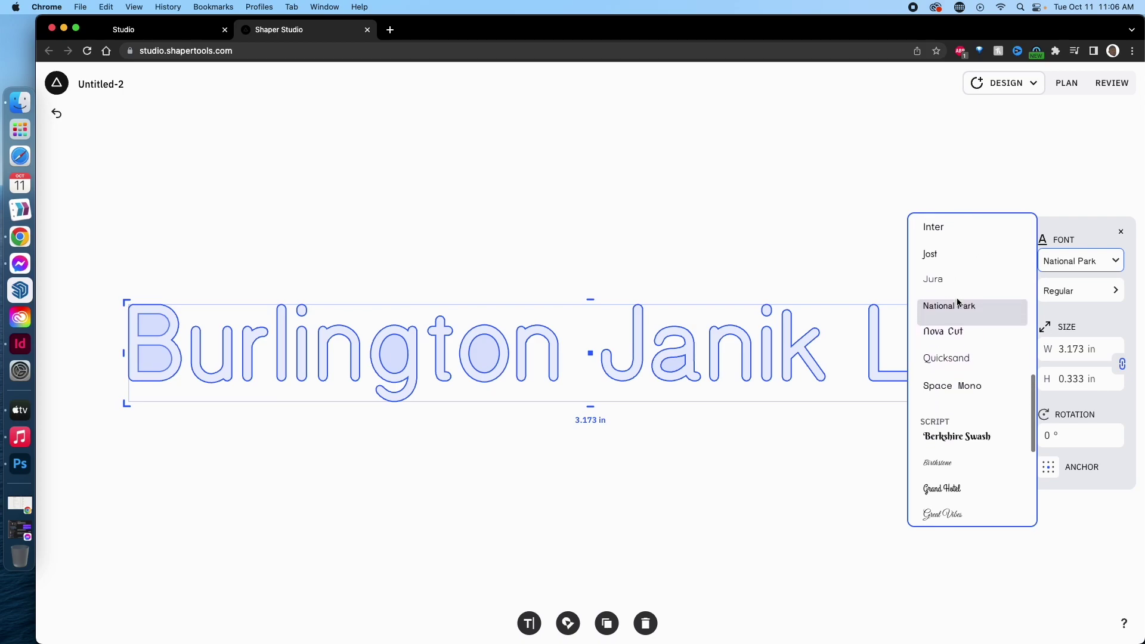
scroll(958, 303, "down", 5)
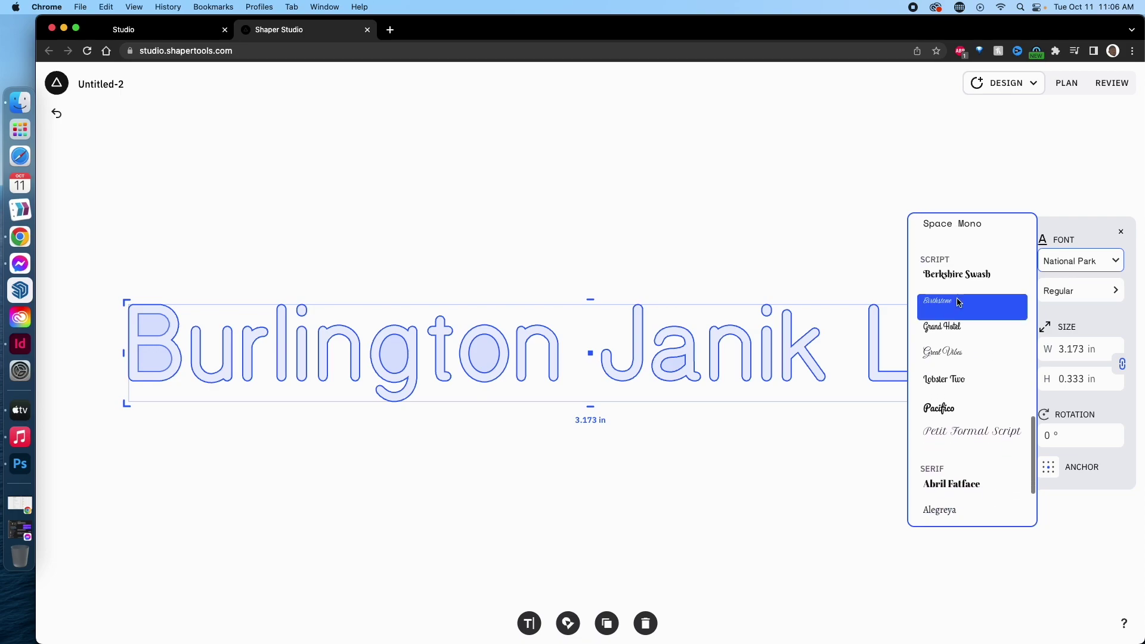
scroll(959, 302, "down", 4)
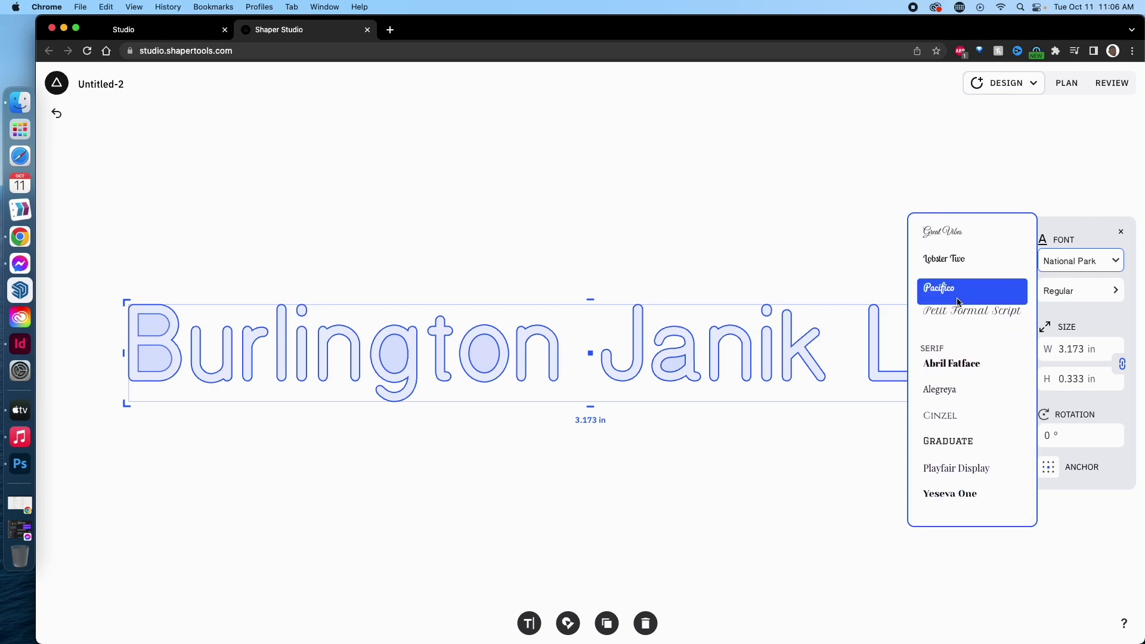
scroll(959, 302, "up", 13)
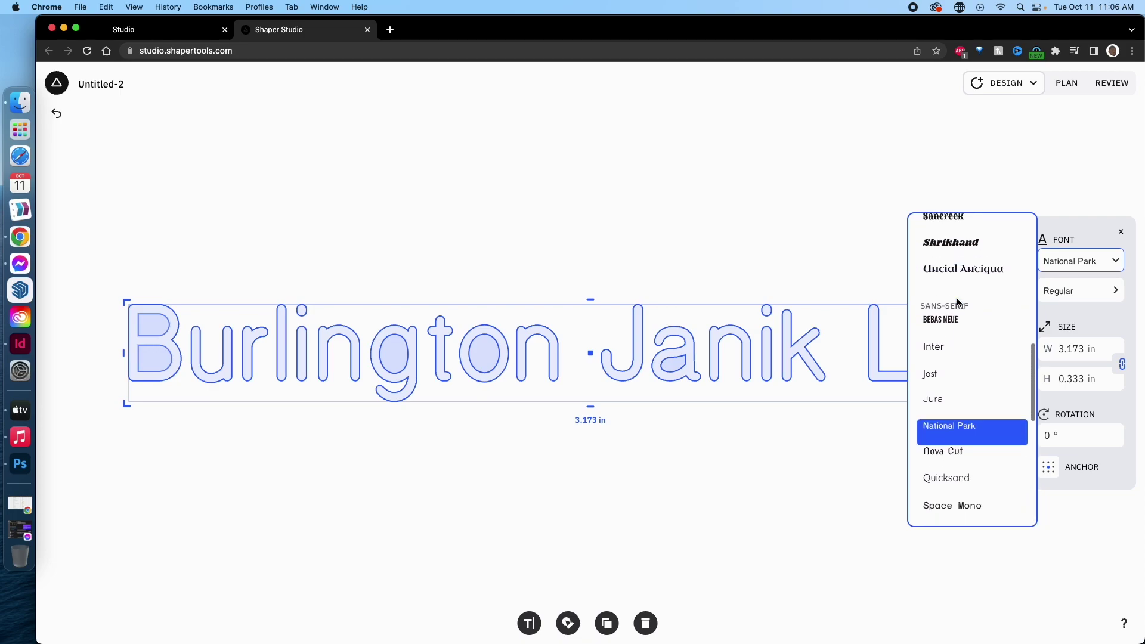
scroll(959, 302, "up", 2)
left_click(957, 374)
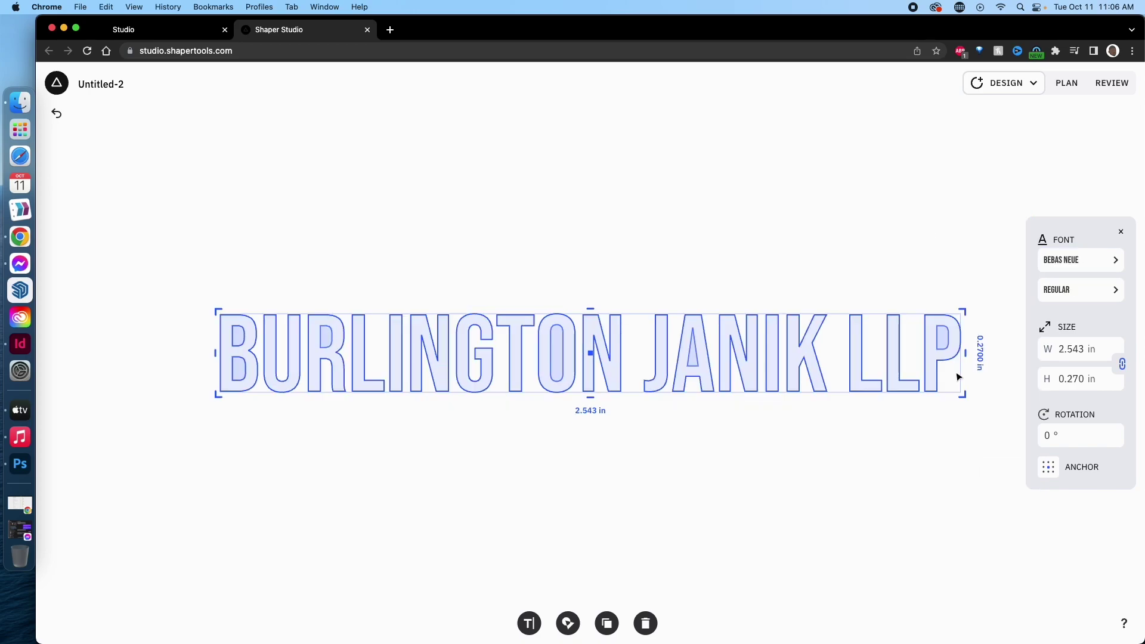
- Anchor the text at its bottom-left corner and keep the Regular font style
left_click(1048, 468)
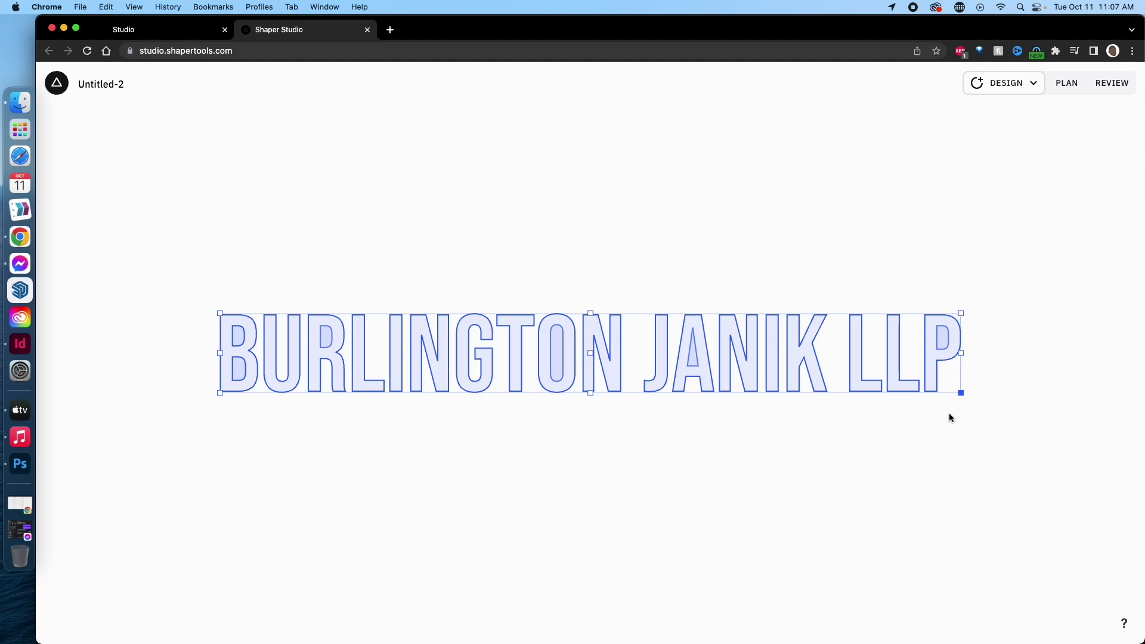
left_click(220, 394)
left_click(644, 301)
left_click(1071, 291)
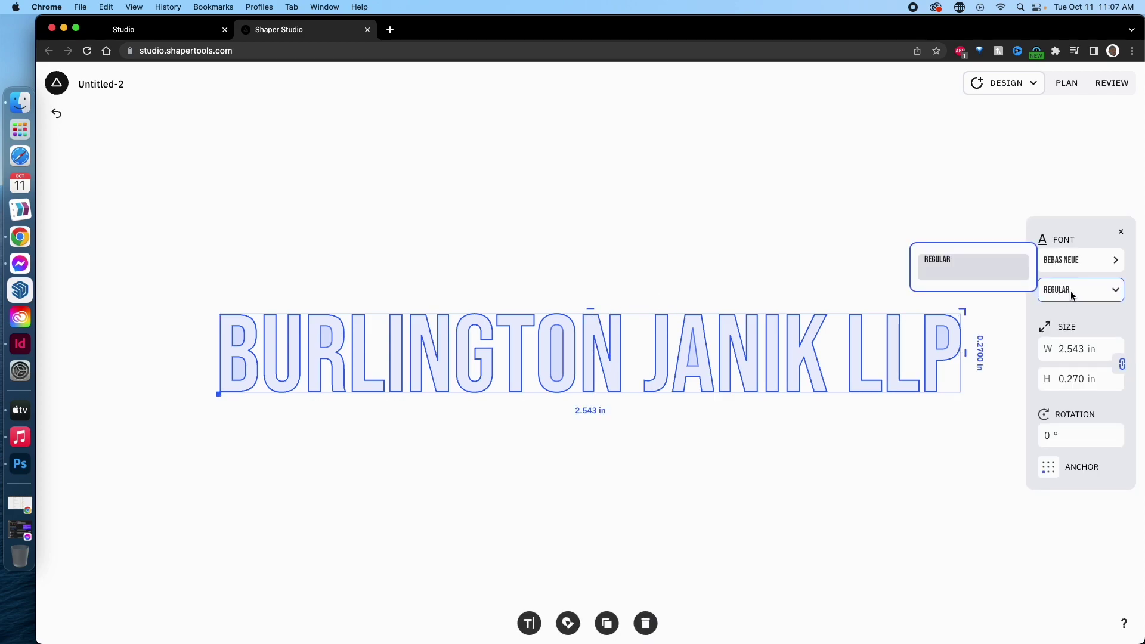
left_click(1067, 292)
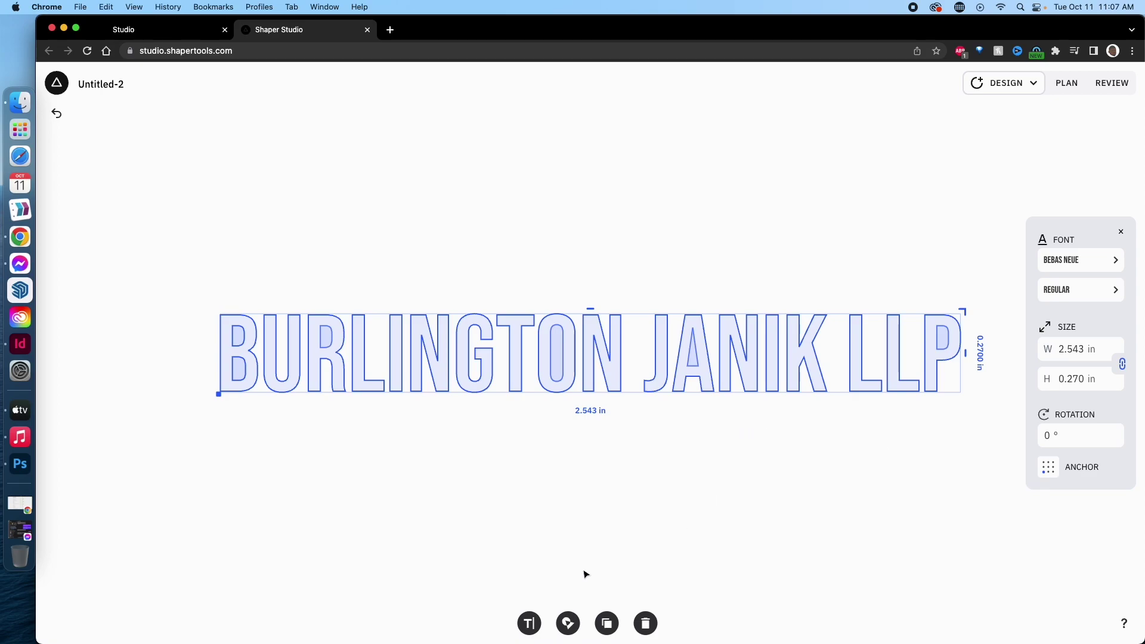
left_click(570, 497)
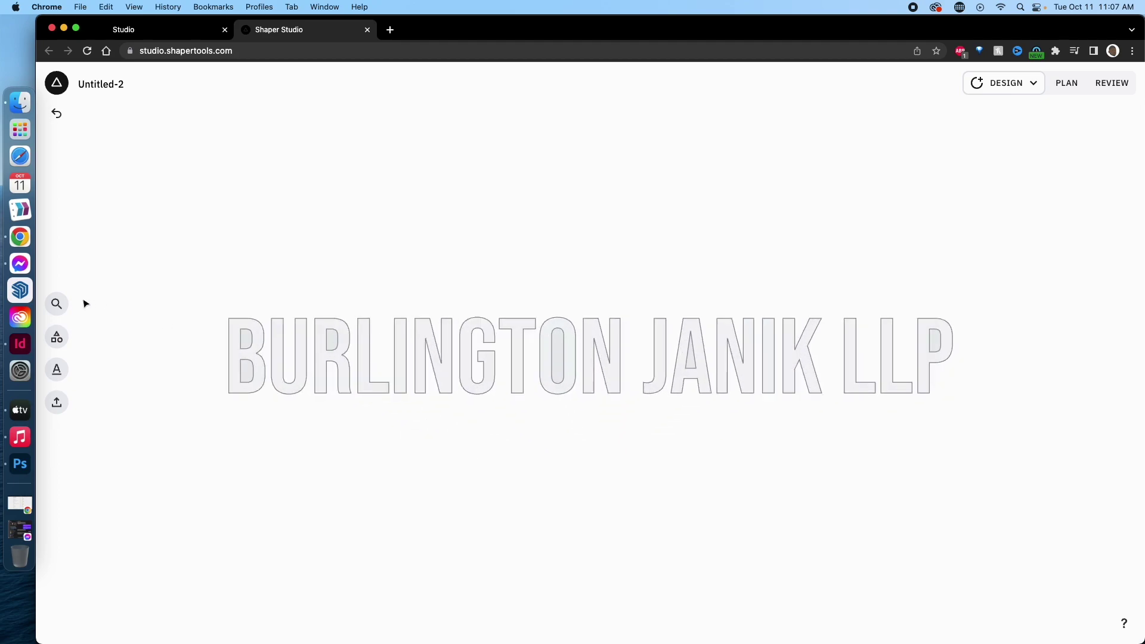
- Search the art library for 'scales' and add the third balance-scales icon
left_click(57, 305)
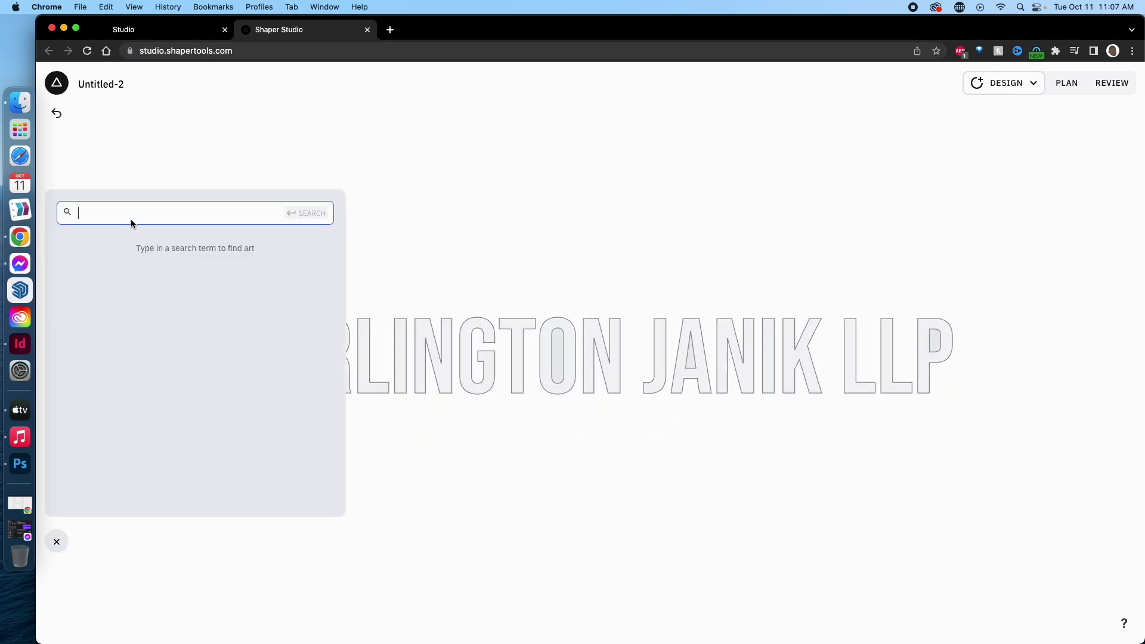
type("scales")
key("Return")
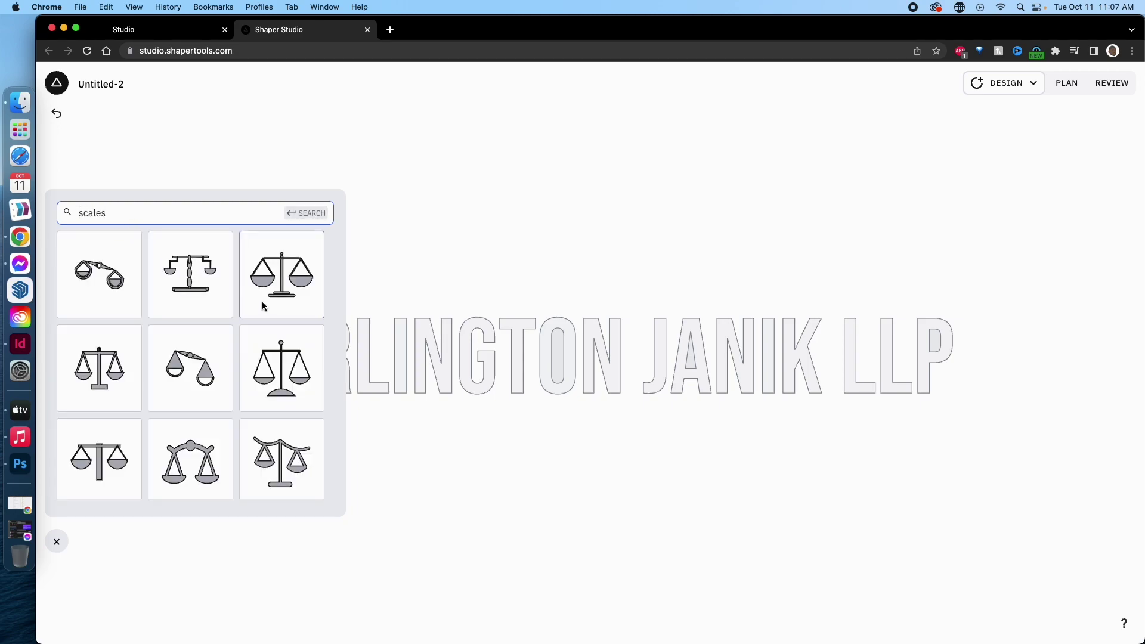
left_click(266, 309)
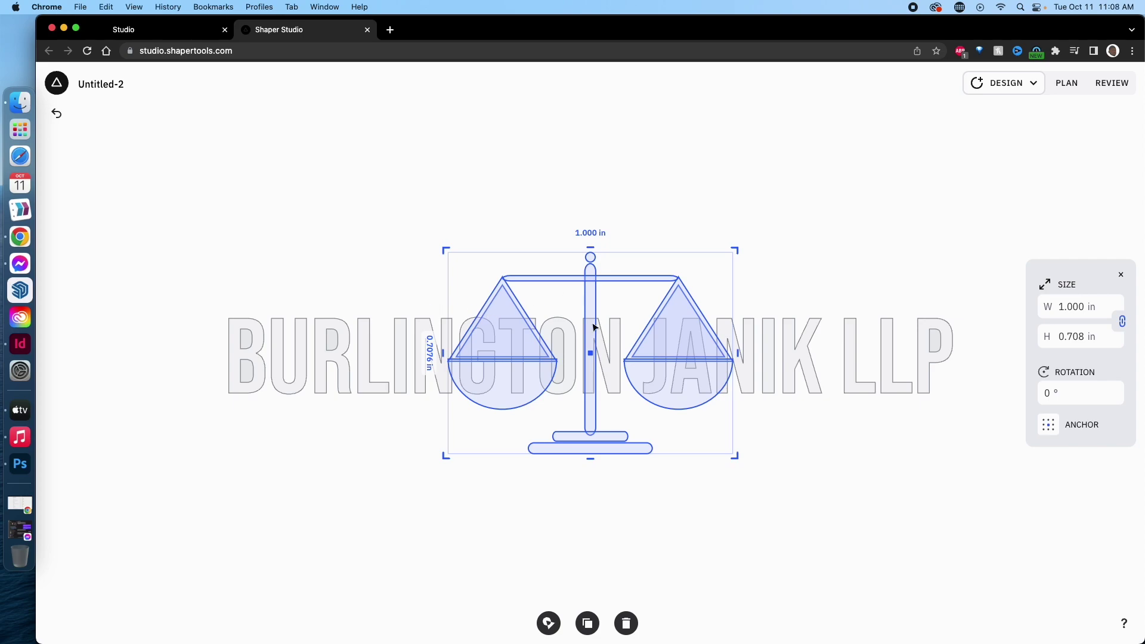
- Move the scales icon off the lettering to sit on its right
left_click_drag(590, 322, 834, 308)
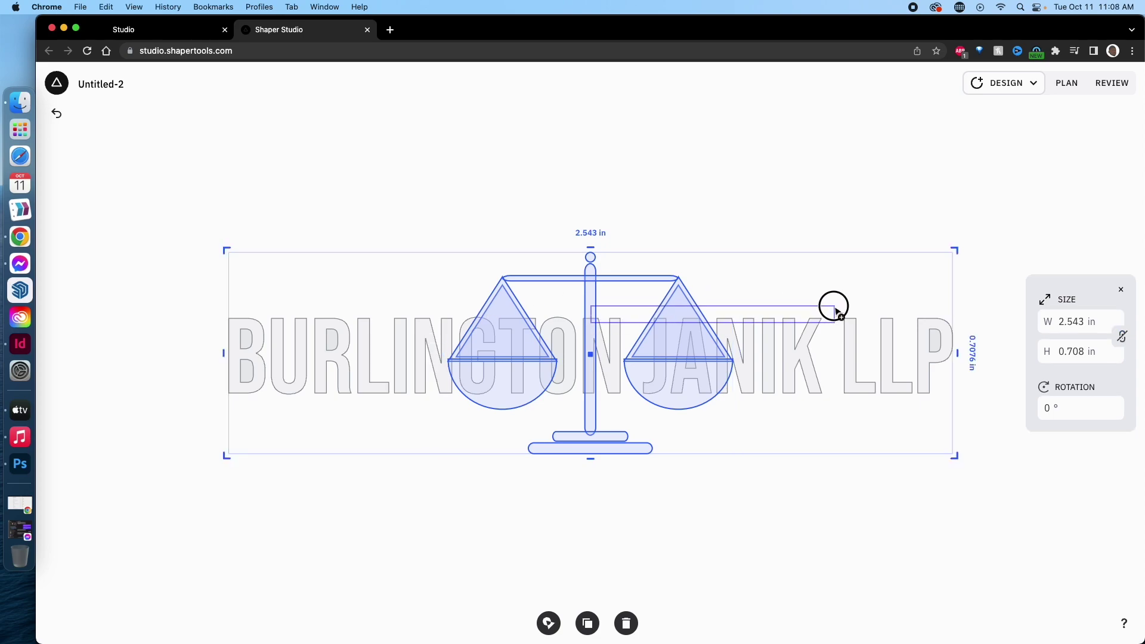
left_click(593, 273)
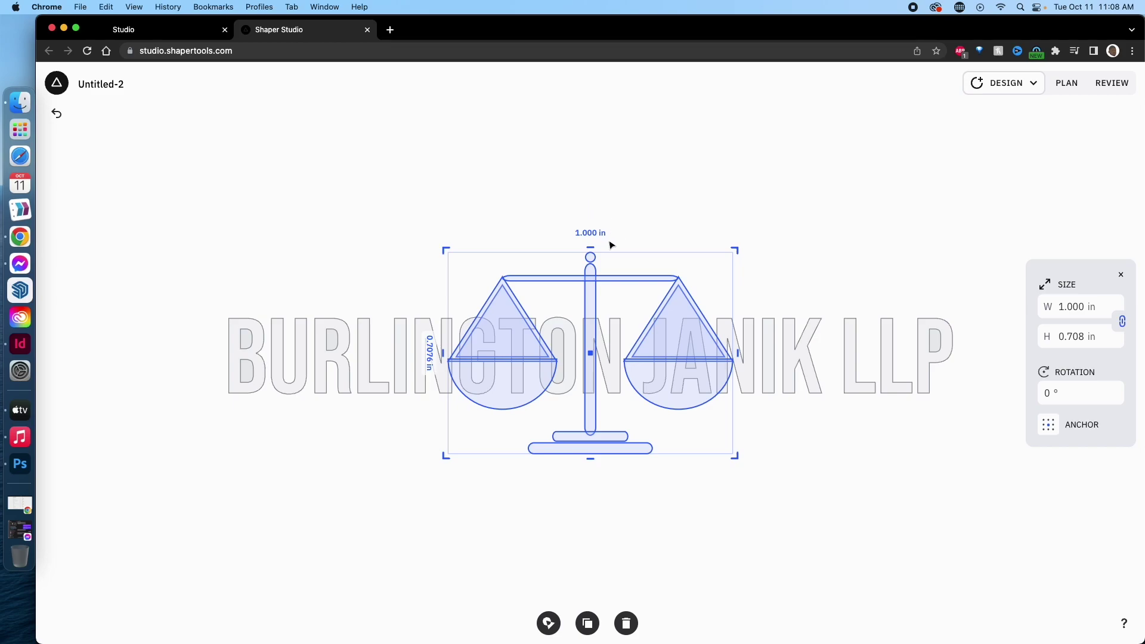
scroll(609, 244, "down", 5)
left_click_drag(603, 252, 732, 257)
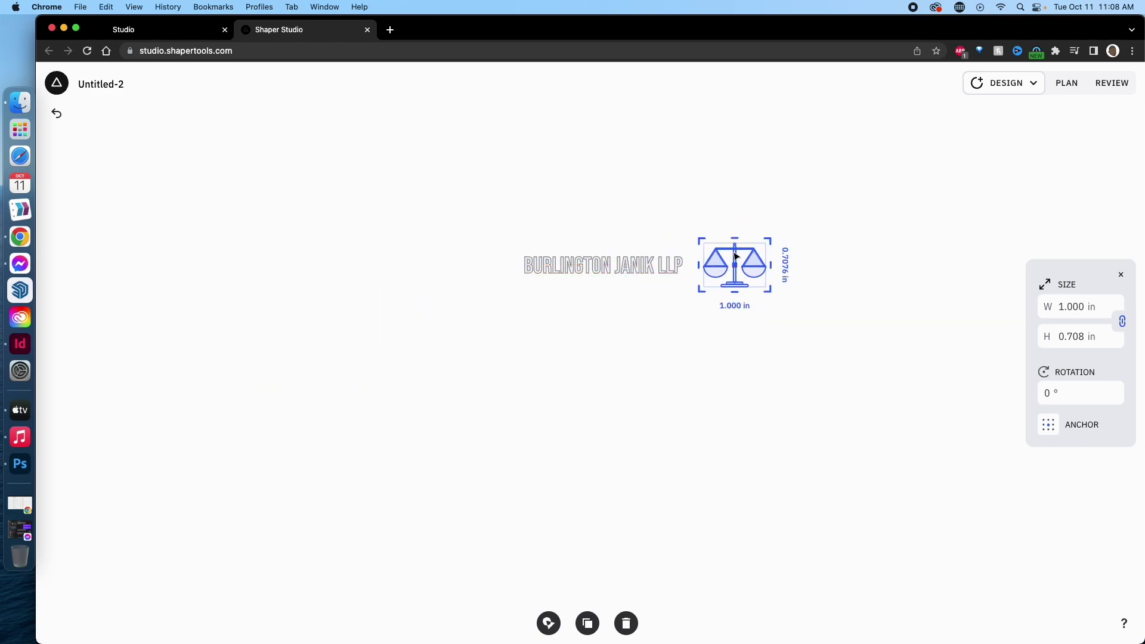
left_click(592, 309)
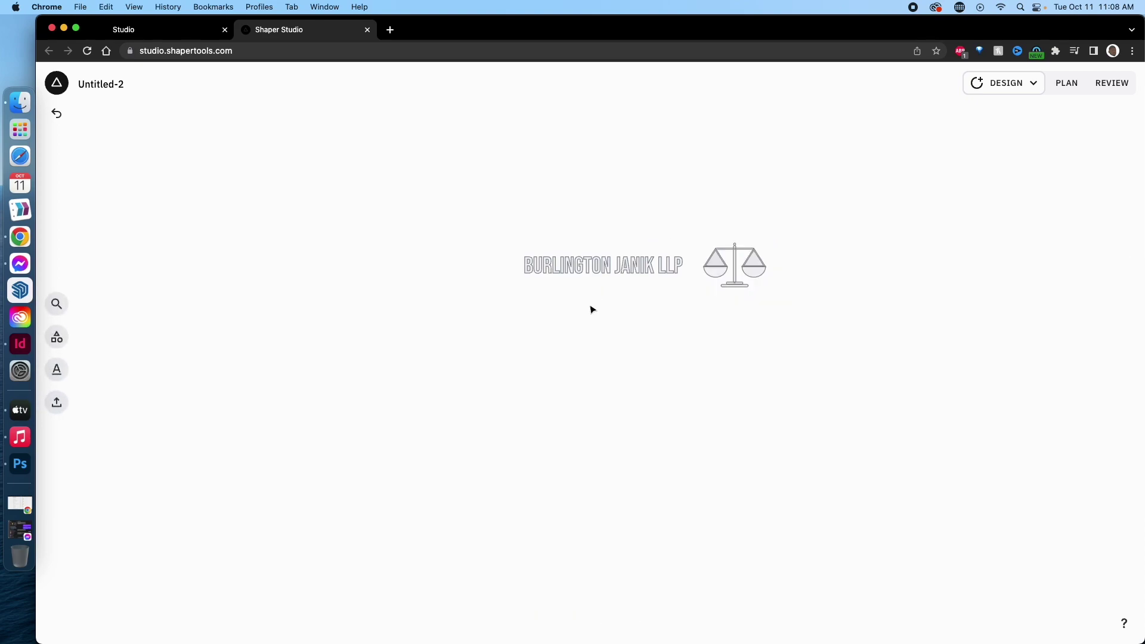
left_click(54, 334)
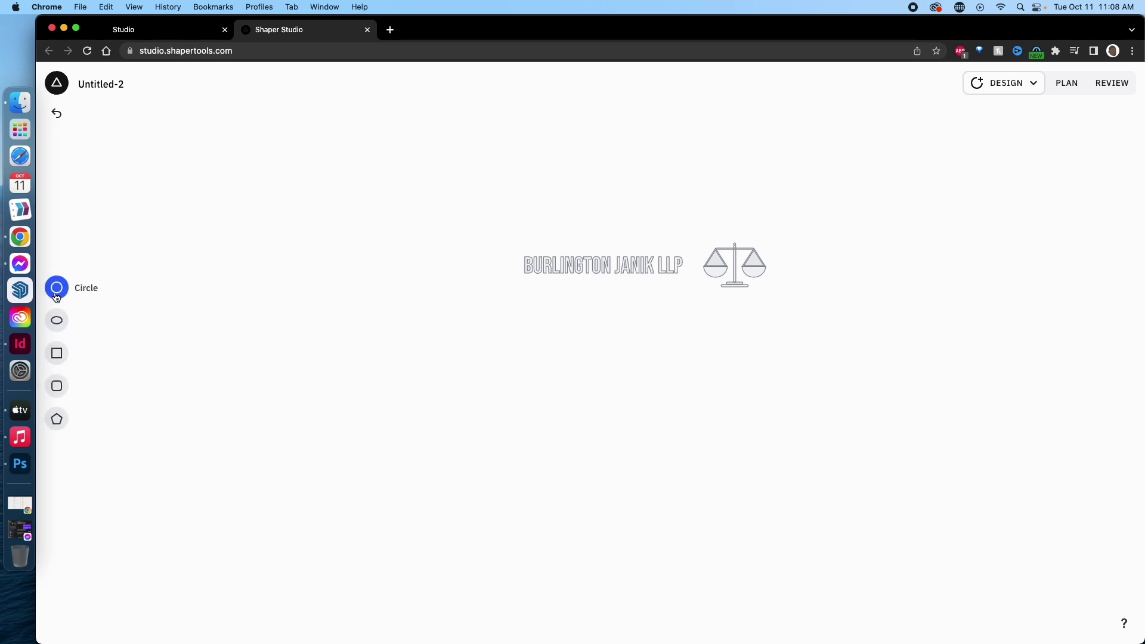
left_click(56, 296)
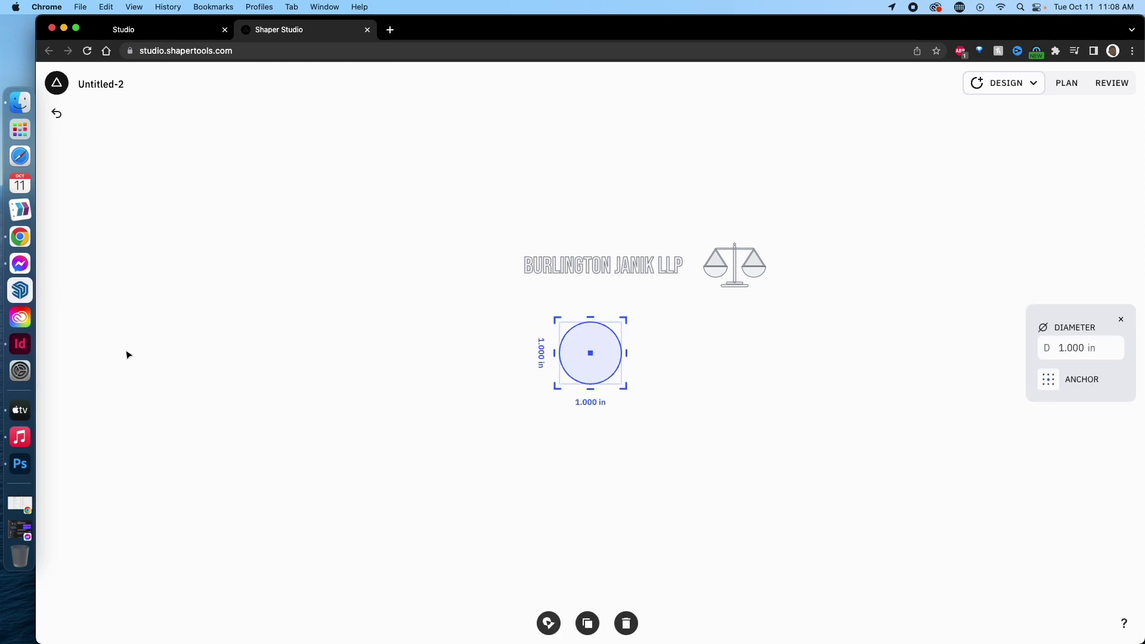
left_click(685, 374)
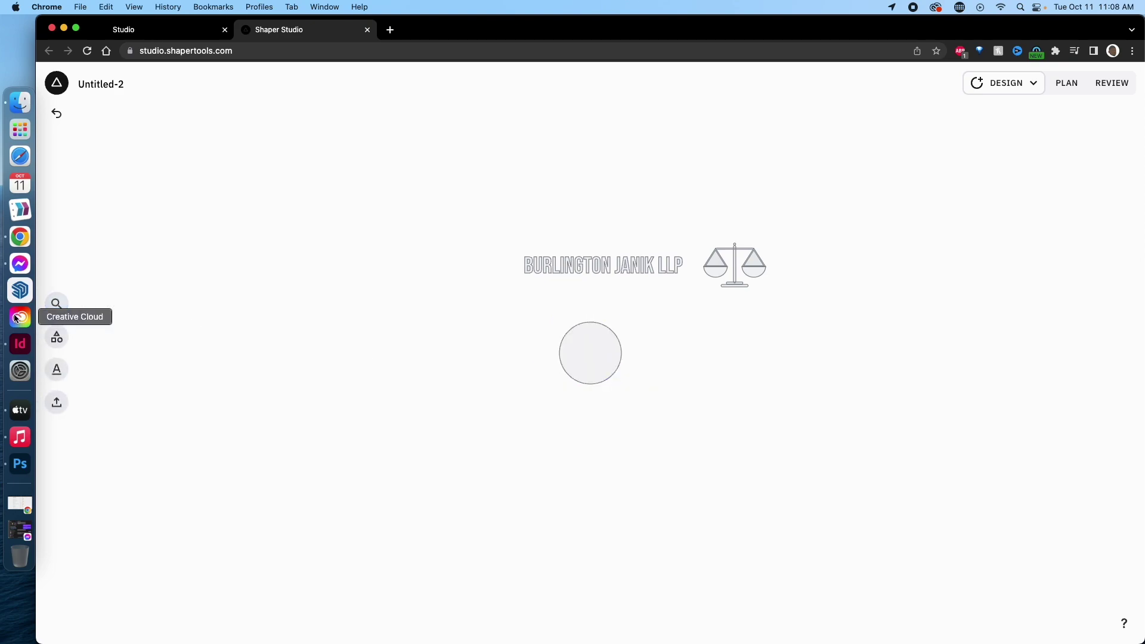
left_click(57, 336)
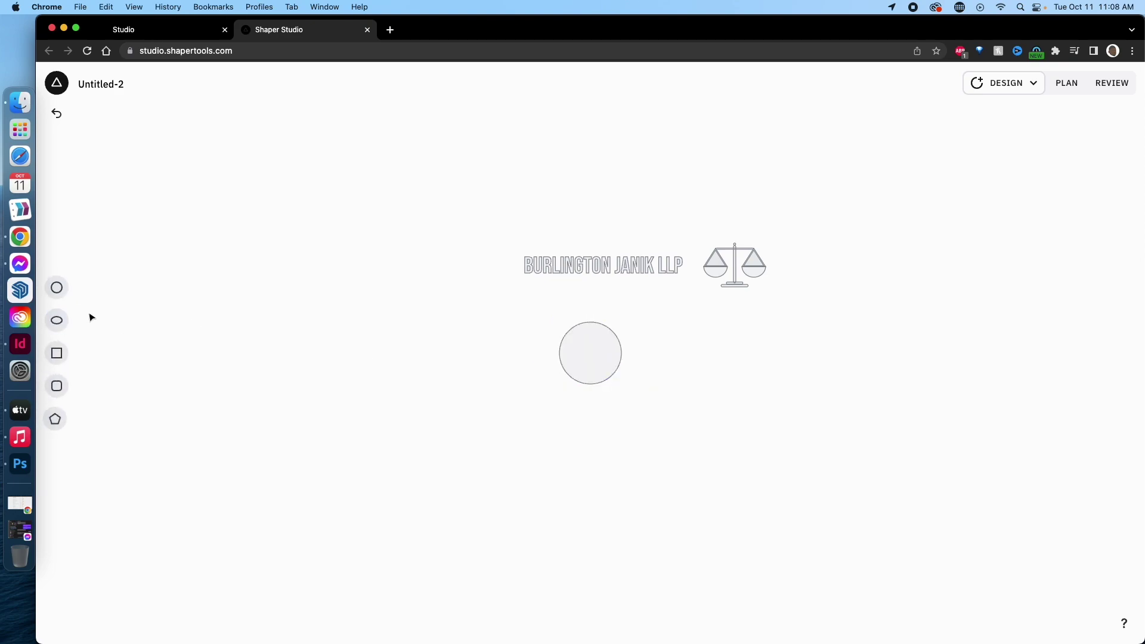
left_click(63, 359)
left_click_drag(614, 368, 660, 371)
left_click_drag(567, 309, 591, 337)
left_click(614, 341)
left_click(621, 370)
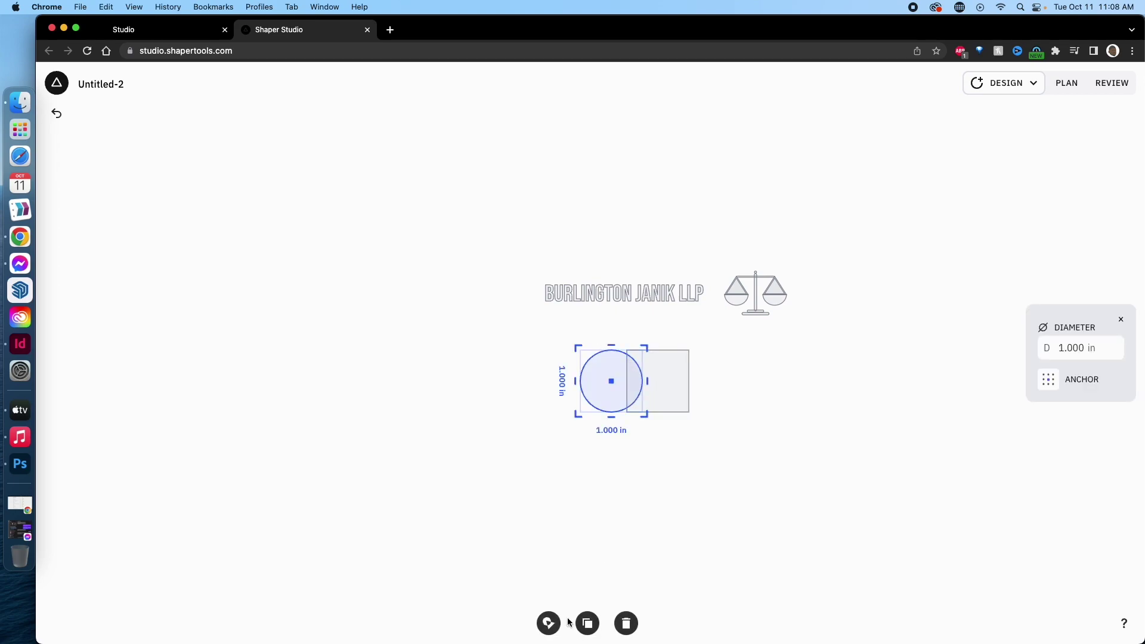
left_click(587, 623)
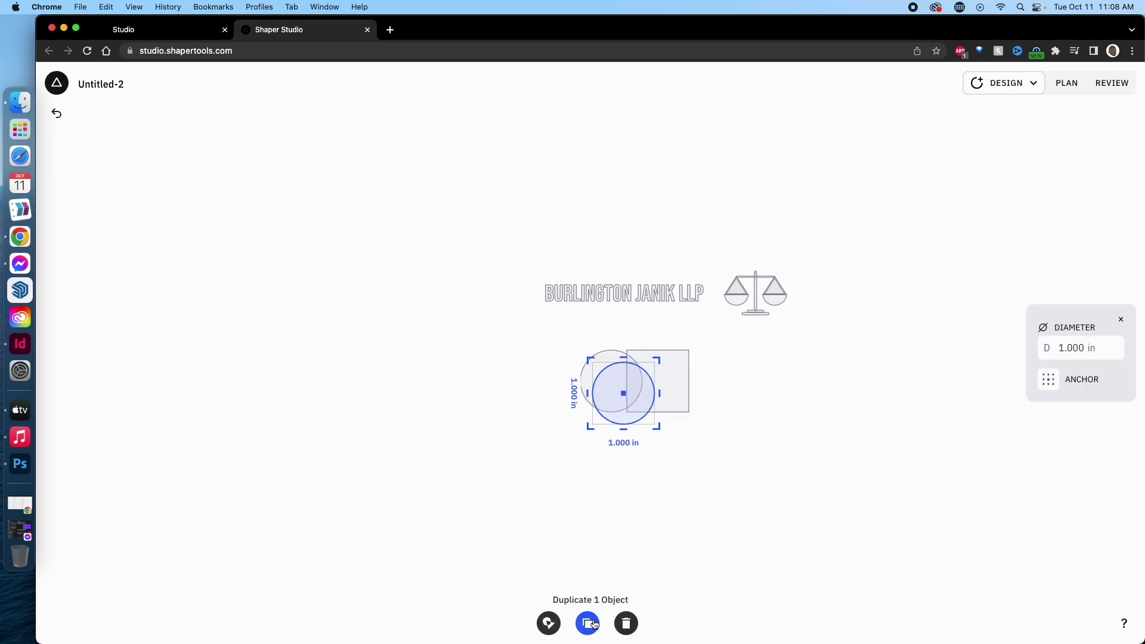
left_click(549, 624)
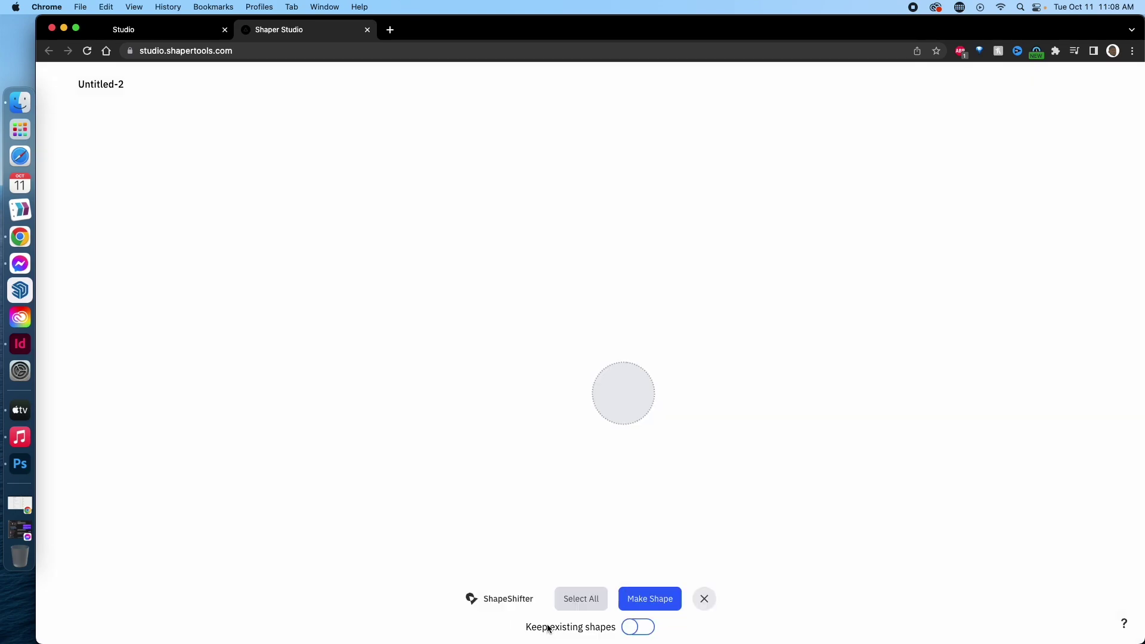
left_click(704, 599)
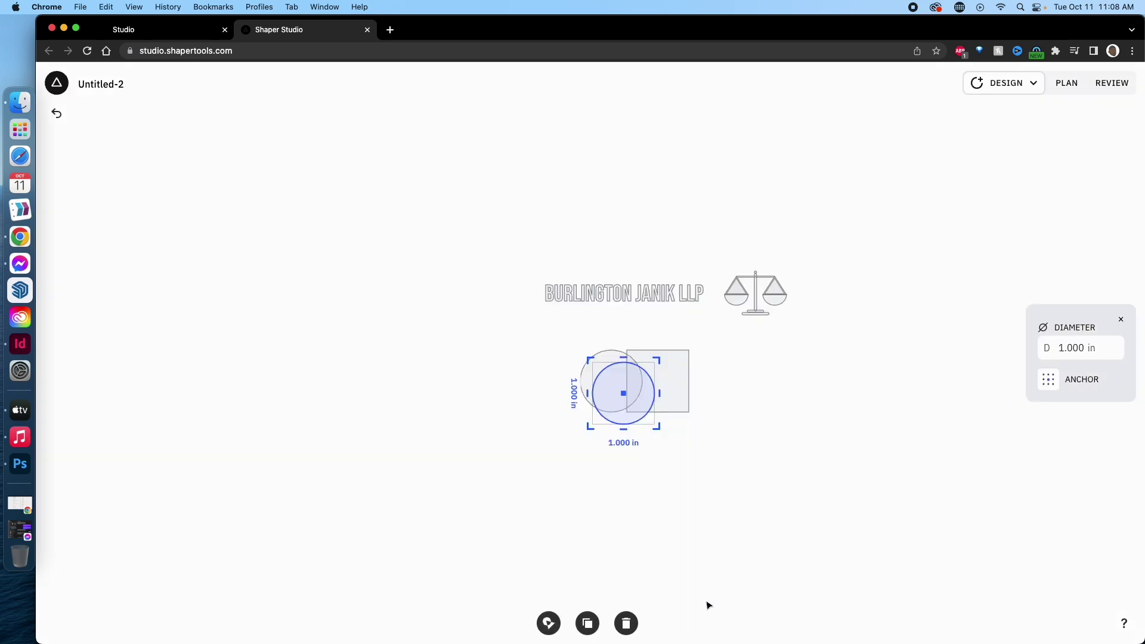
right_click(575, 353)
left_click(522, 340)
left_click(532, 340)
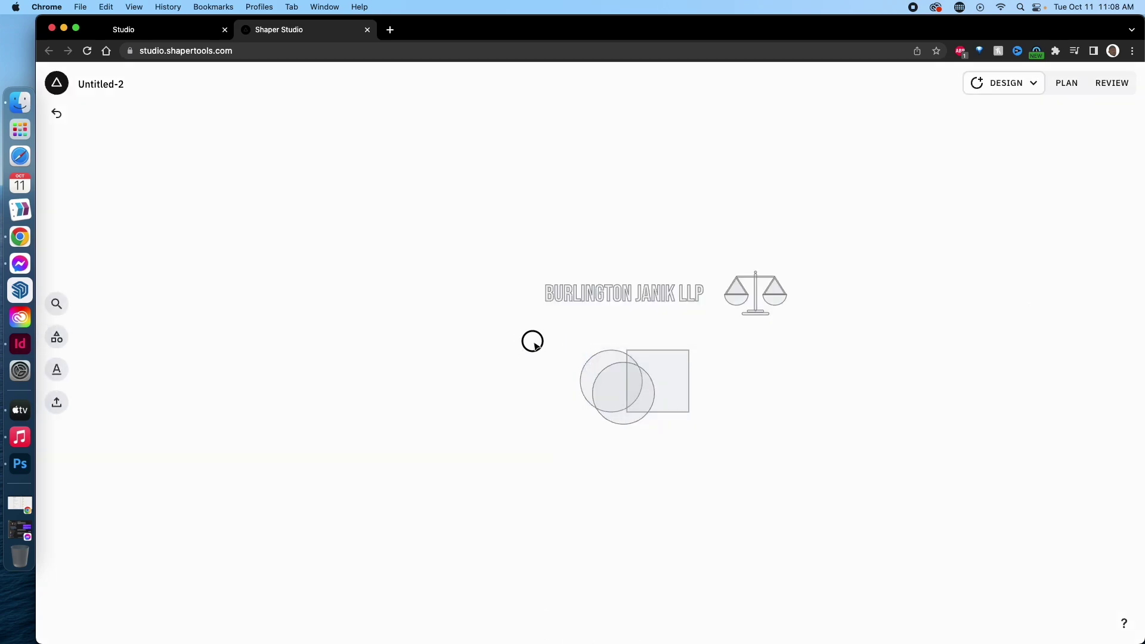
scroll(558, 346, "left", 2)
left_click(678, 381)
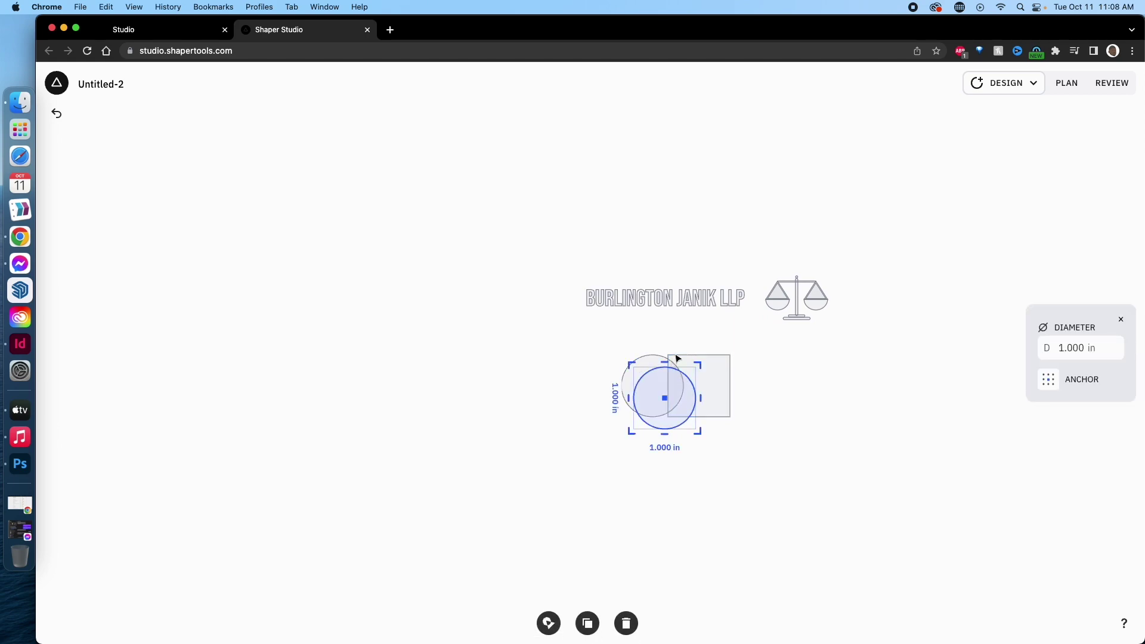
key("Escape")
left_click(678, 358)
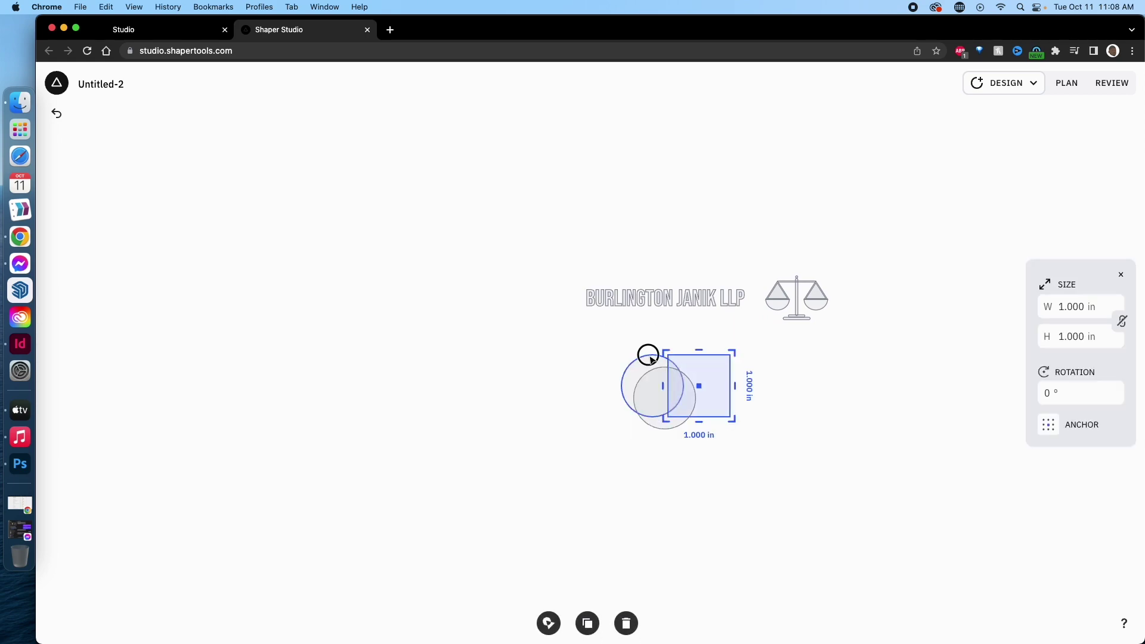
left_click(649, 356, "shift")
left_click(548, 623)
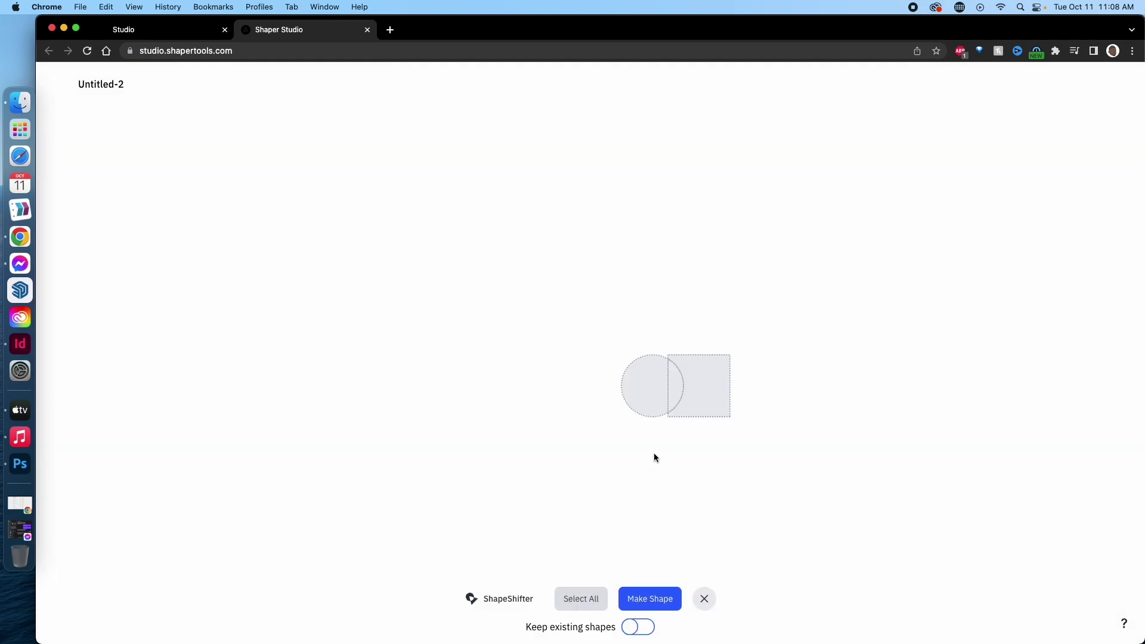
left_click(649, 600)
left_click(674, 603)
left_click(674, 603)
left_click(660, 600)
left_click(659, 600)
left_click(660, 600)
left_click(642, 596)
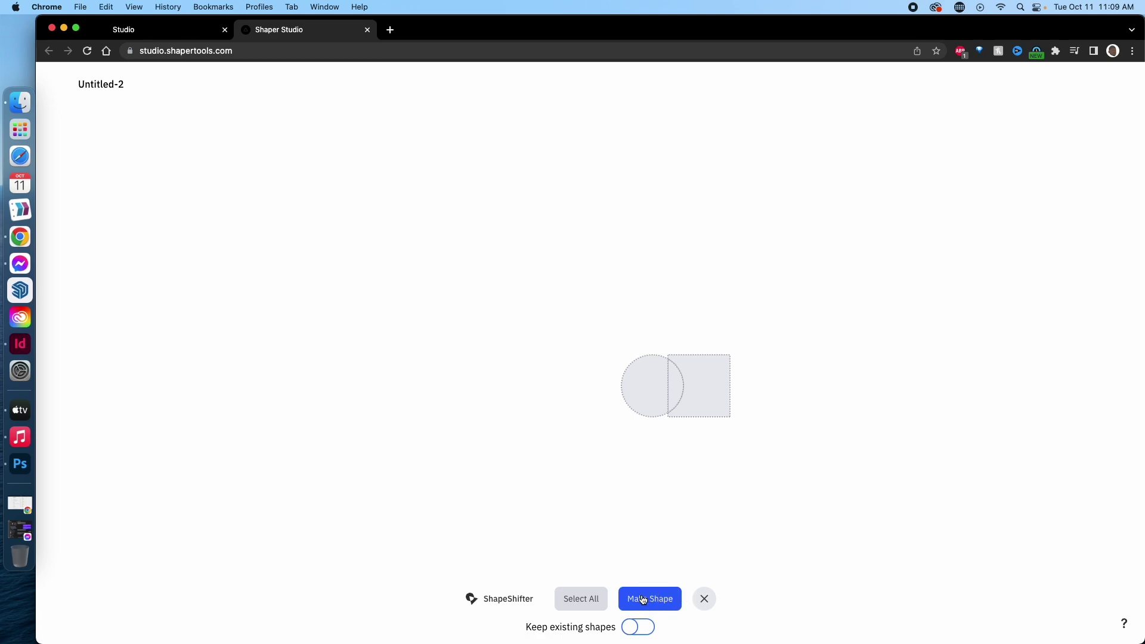
left_click(551, 596)
left_click(637, 595)
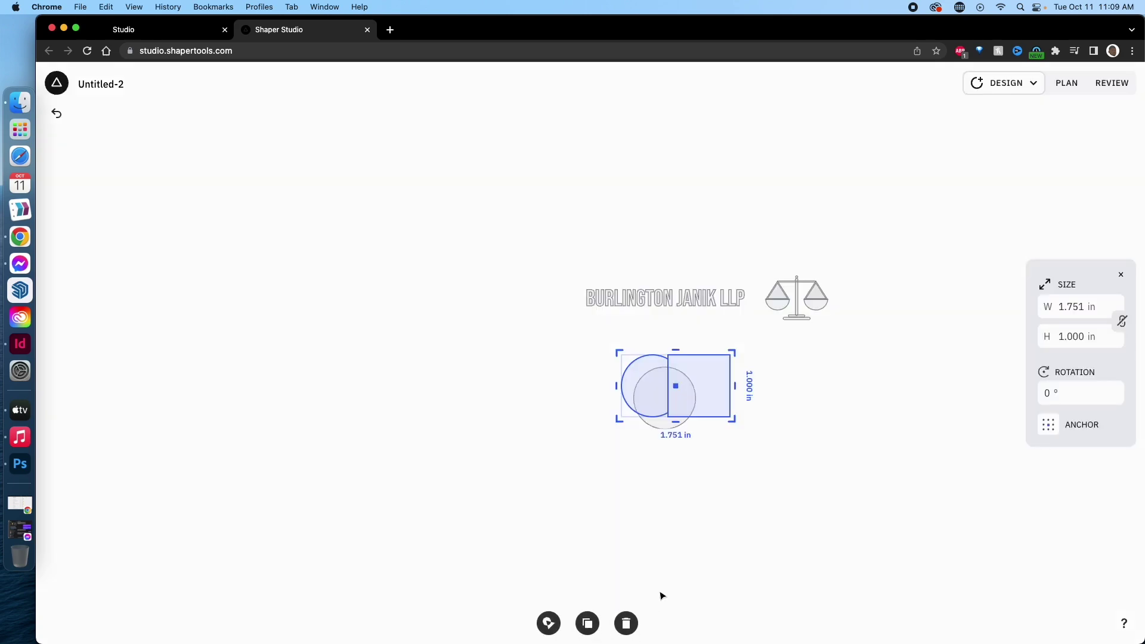
left_click(763, 450)
left_click_drag(705, 393, 800, 391)
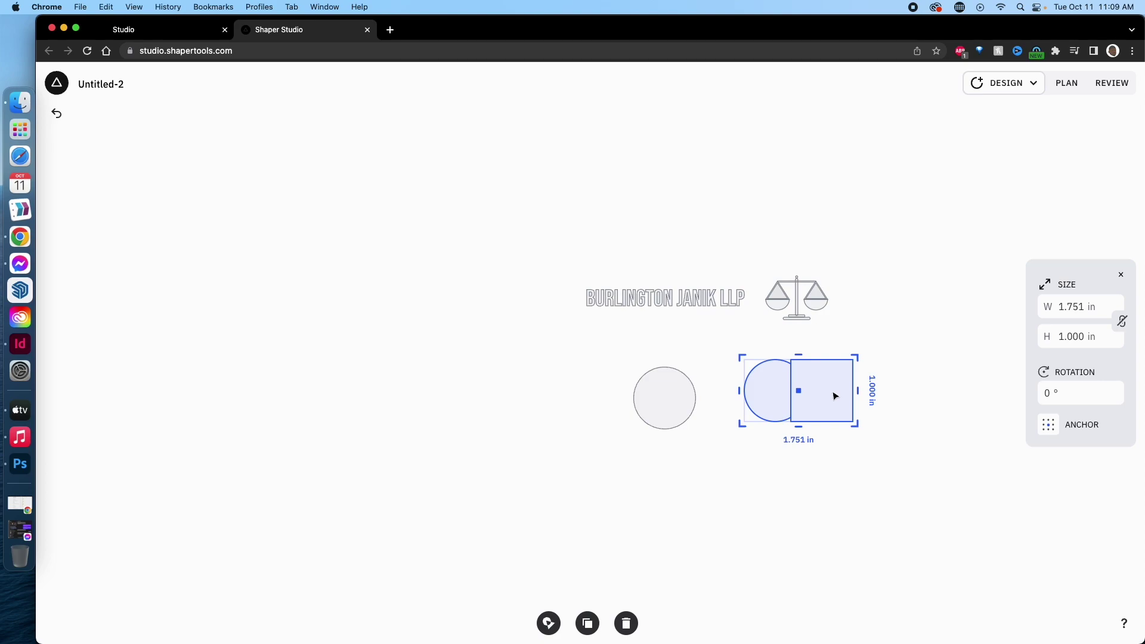
left_click(662, 399)
key("Delete")
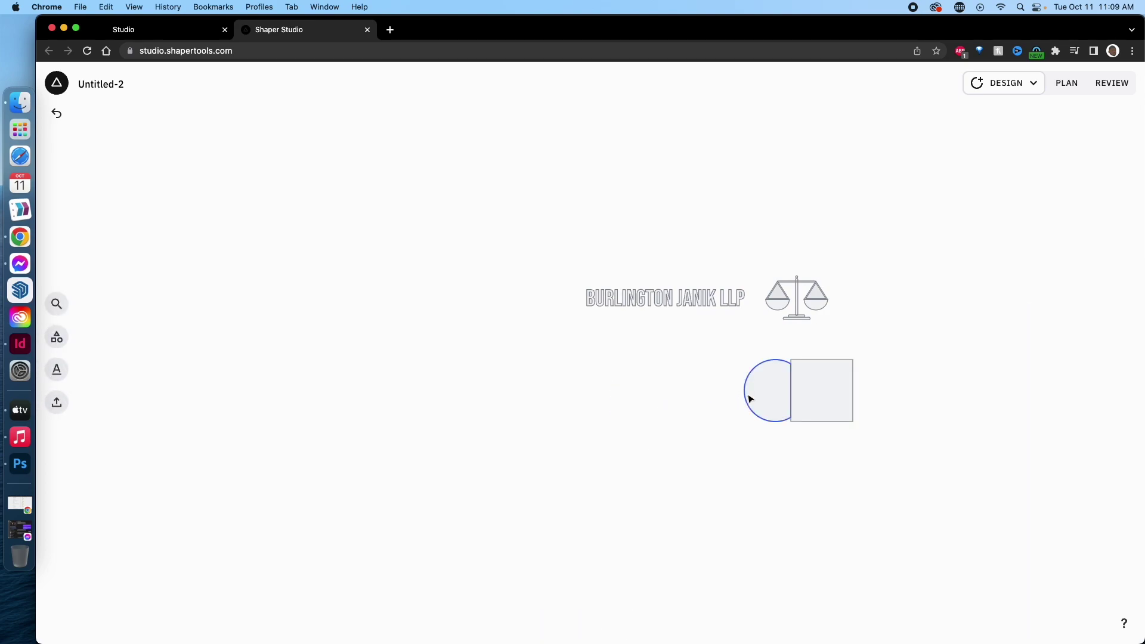
left_click_drag(755, 388, 667, 405)
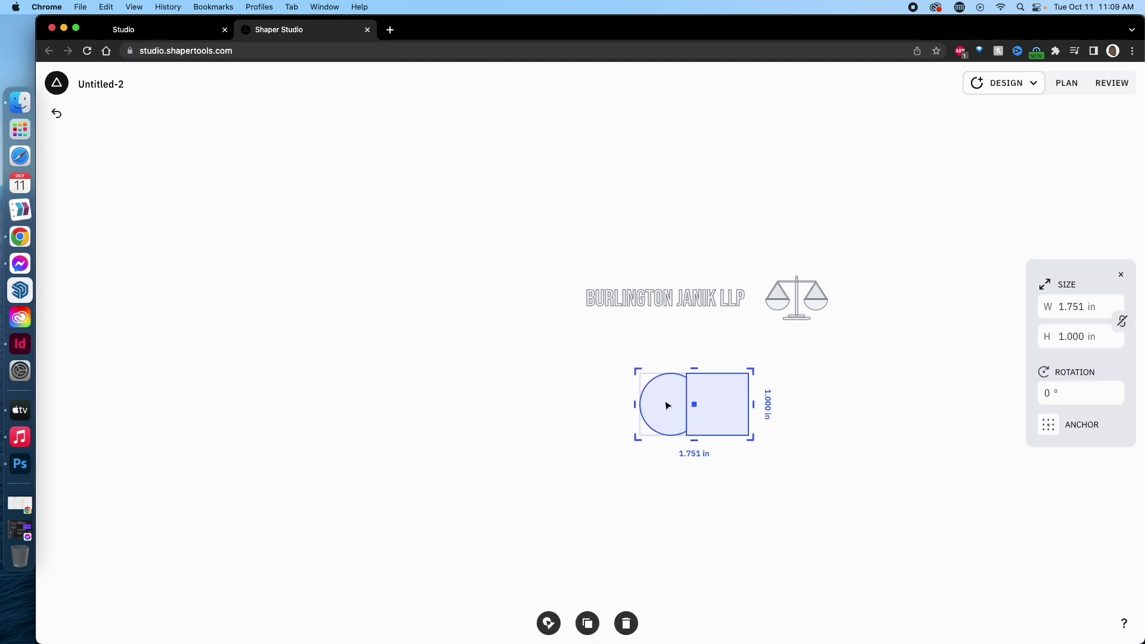
key("Delete")
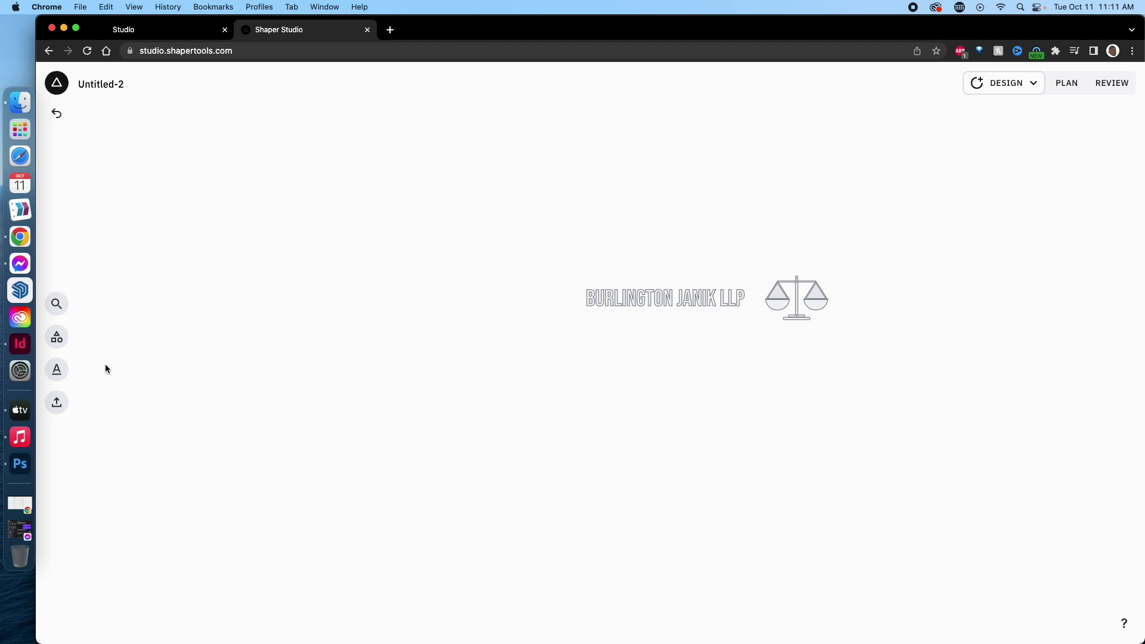
- Import the flower from svg-seeklogo.com.svg and place it below the lettering
left_click(56, 405)
left_click(58, 405)
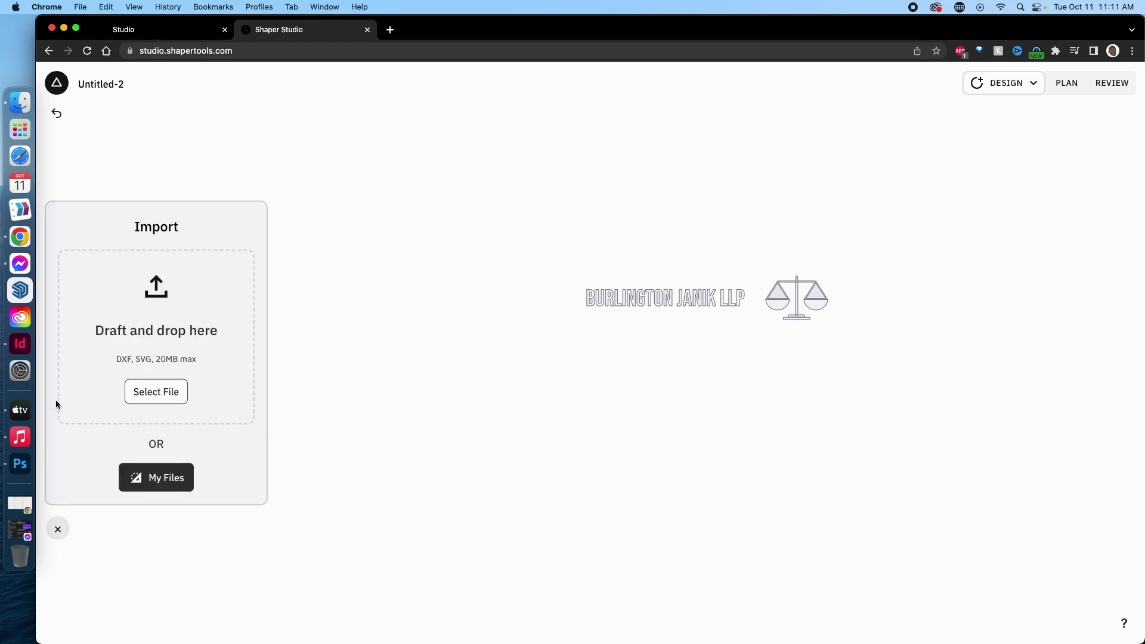
left_click(145, 395)
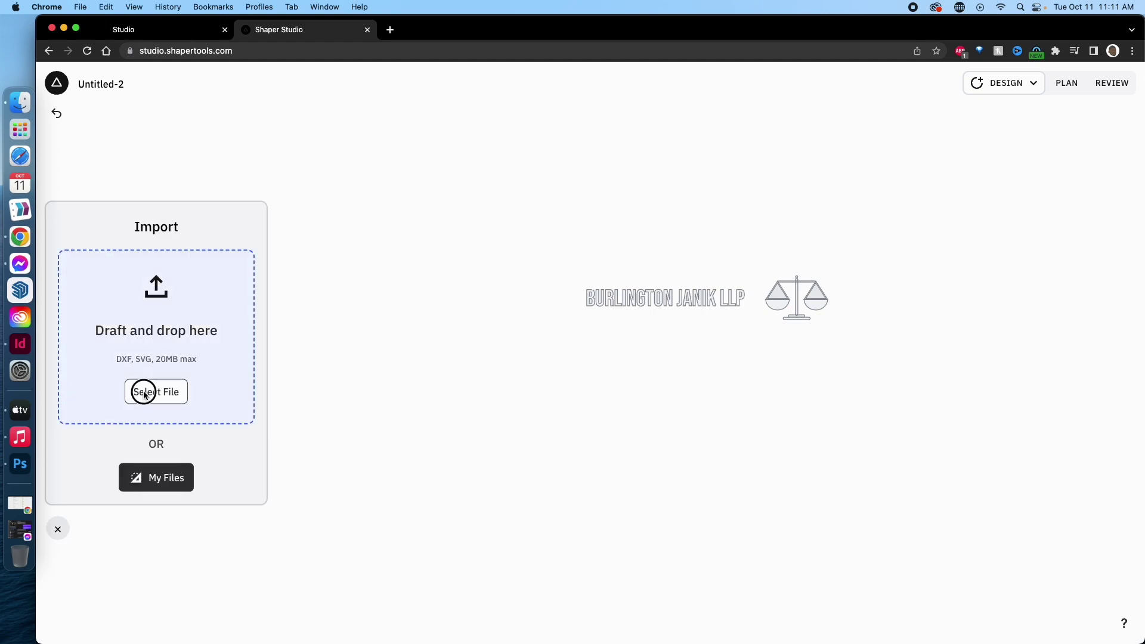
left_click(290, 279)
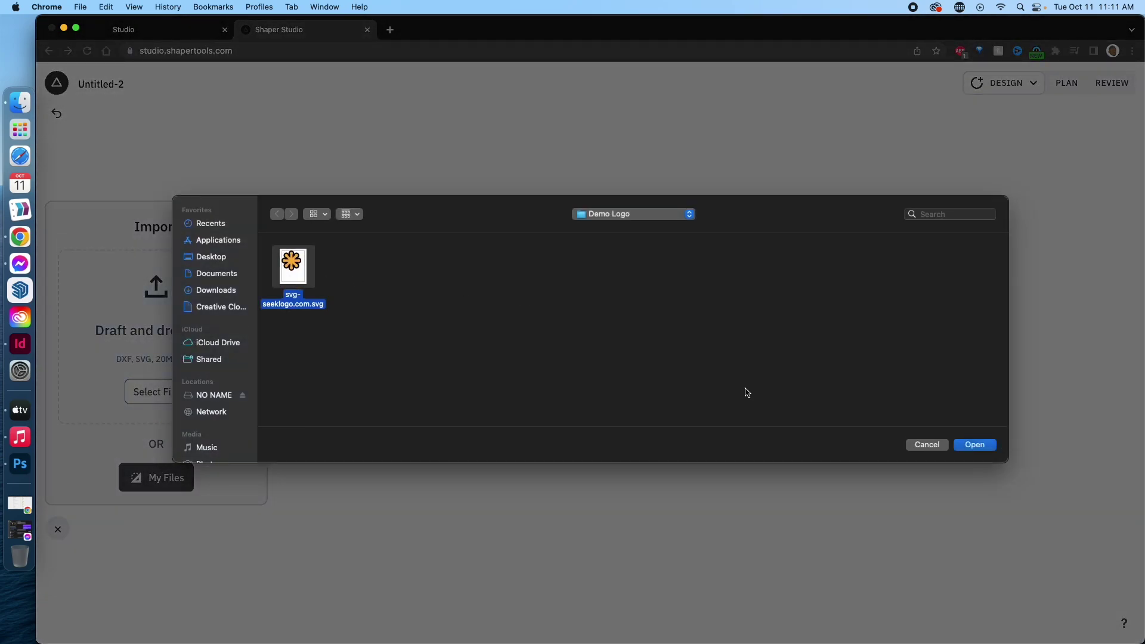
left_click(966, 447)
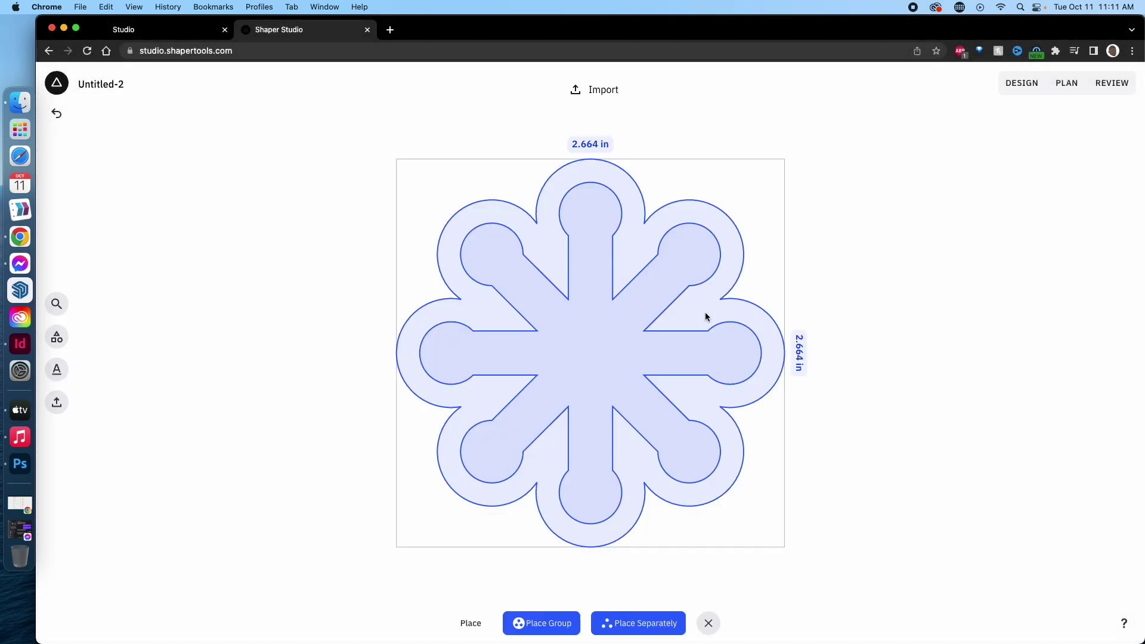
left_click(669, 623)
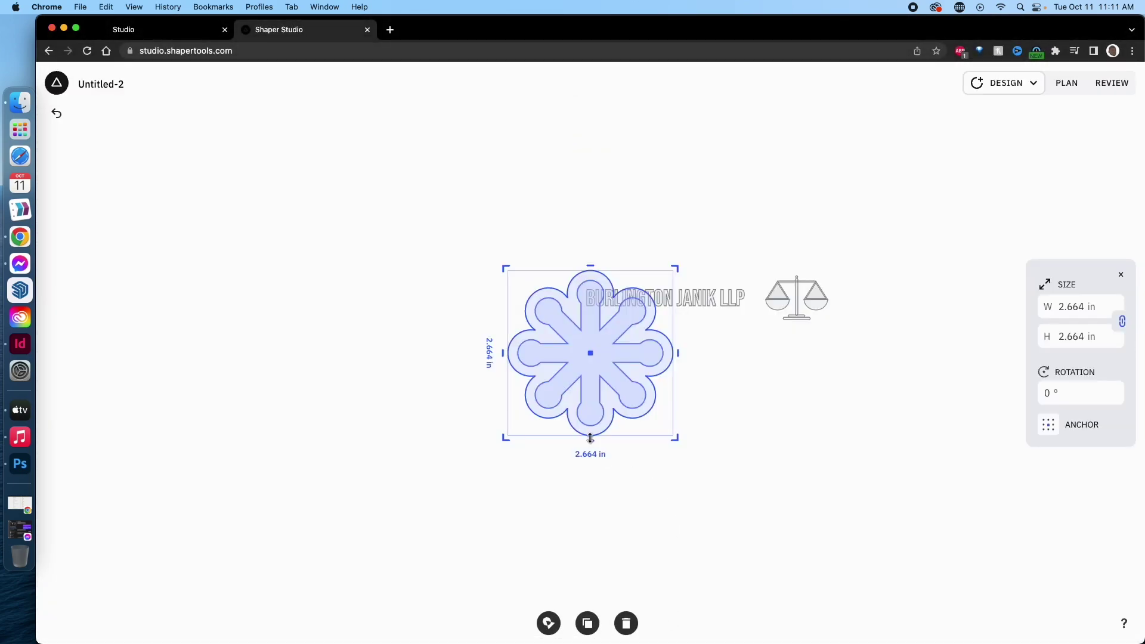
left_click_drag(592, 390, 676, 458)
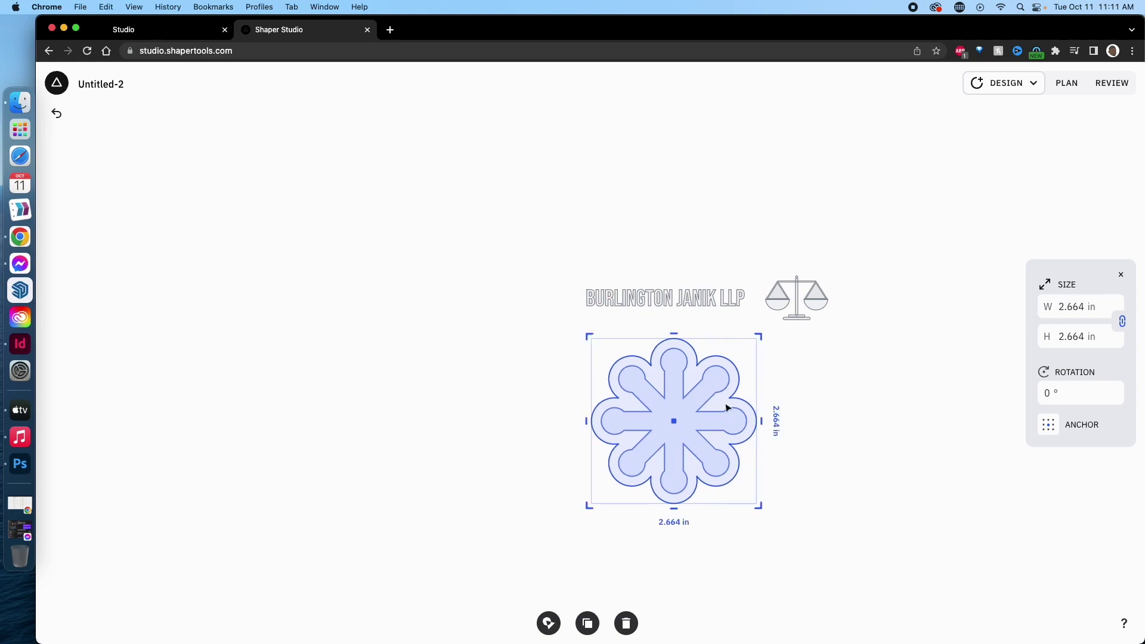
- Set the flower's width to 1.000 in
left_click(686, 296)
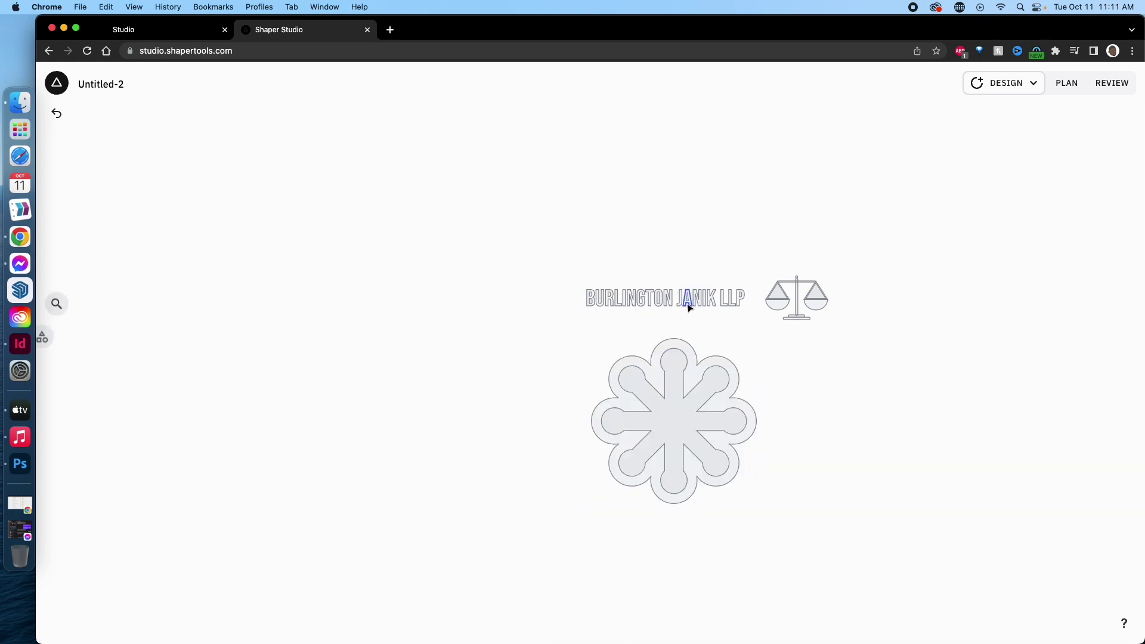
left_click(732, 298)
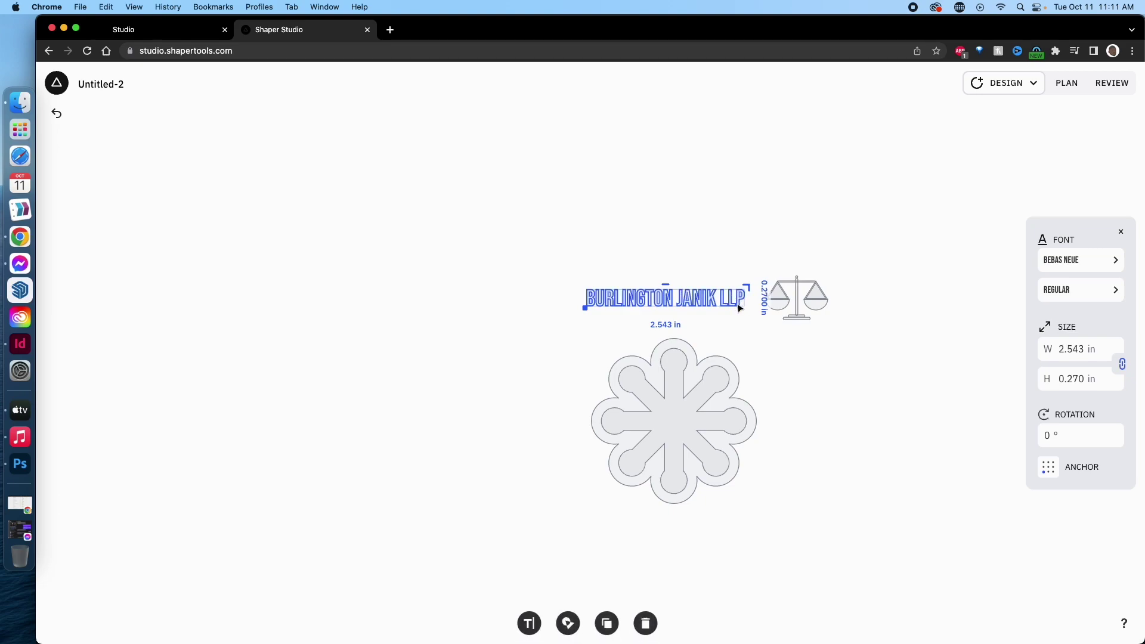
left_click(674, 410)
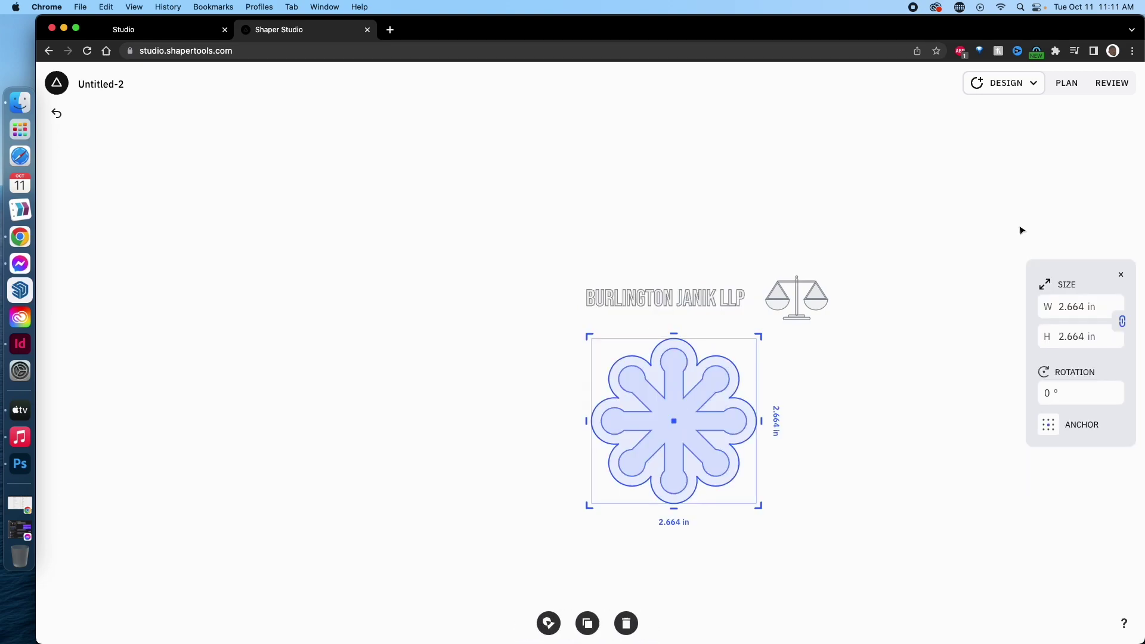
double_click(1060, 306)
type("10")
key("Return")
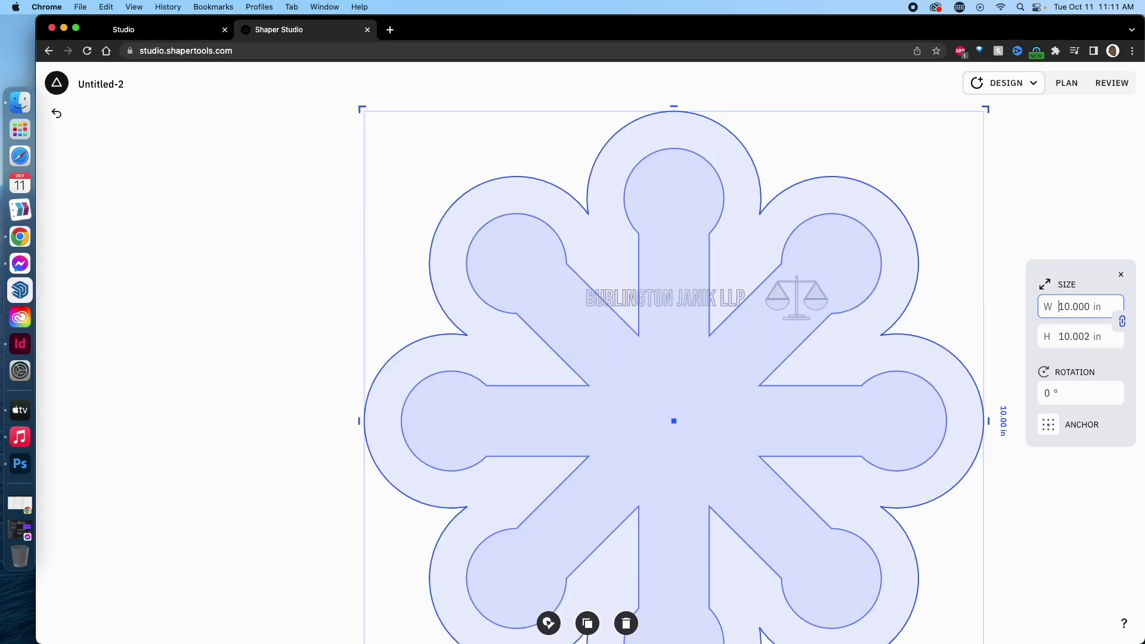
left_click(1060, 307)
key("Delete")
key("Return")
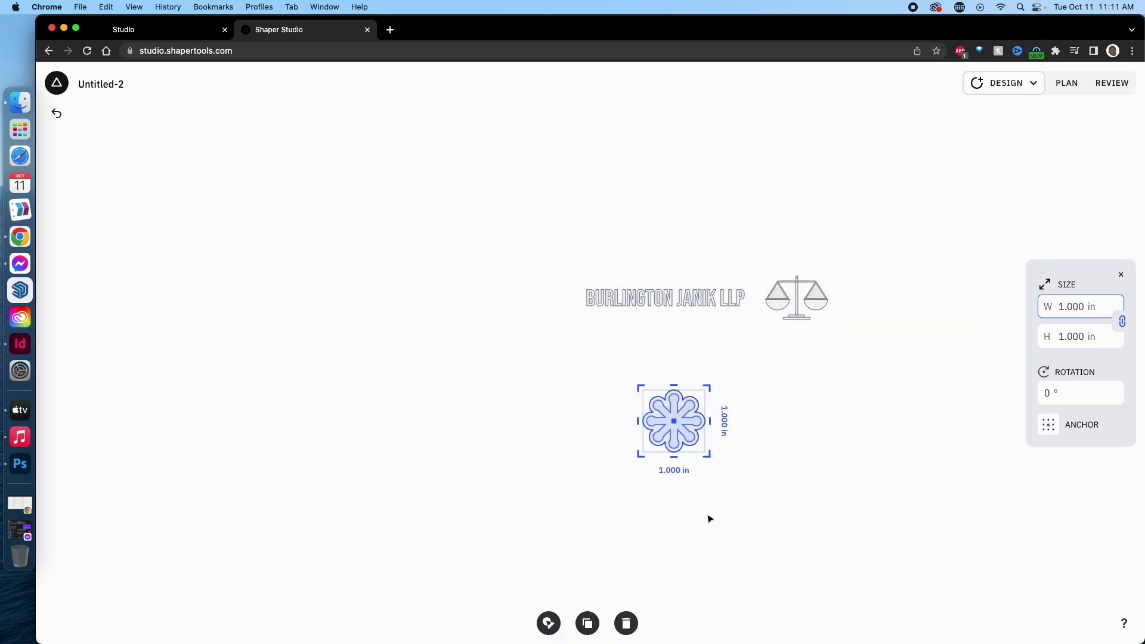
- Move the flower up just below the lettering and switch to Plan mode
left_click(716, 416)
left_click_drag(690, 420, 691, 378)
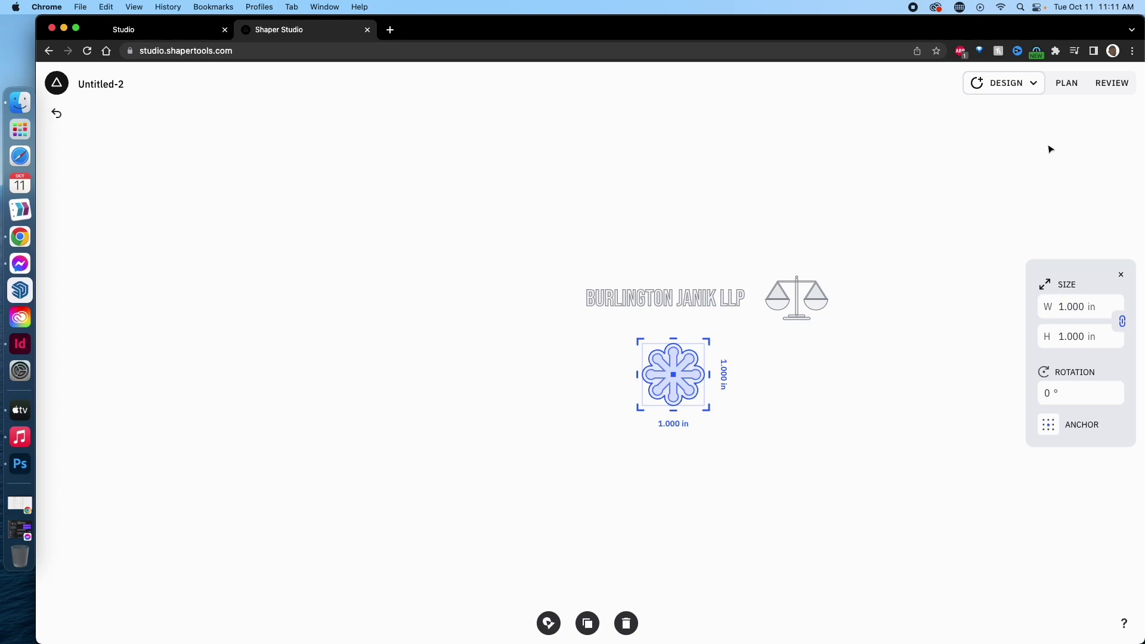
left_click(1065, 88)
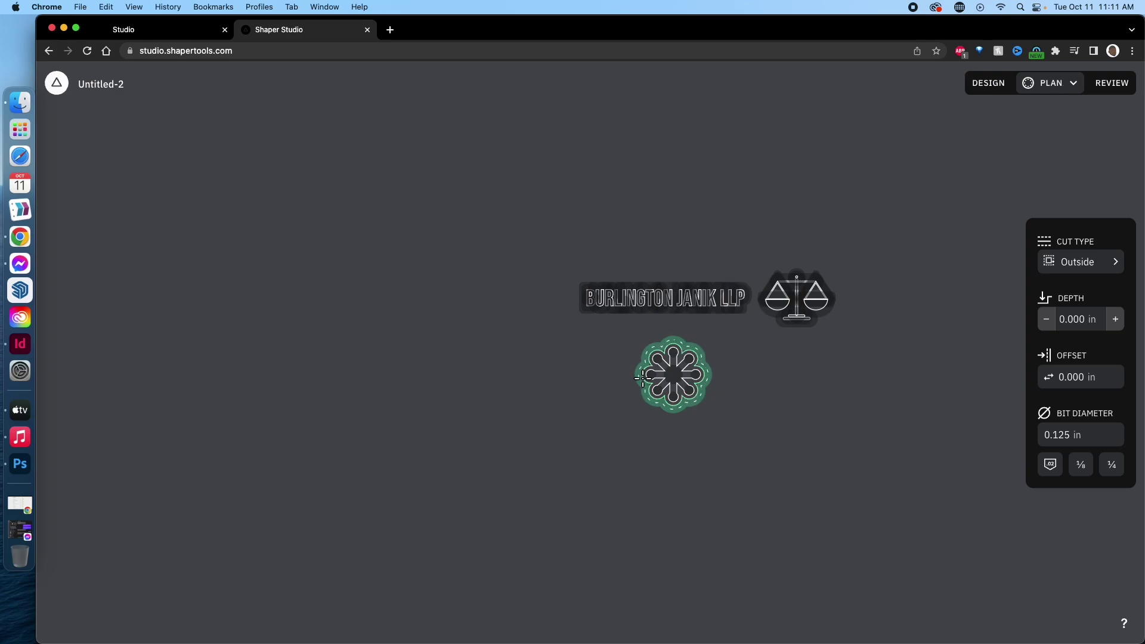
- Set the letters U and B to Pocket cuts
scroll(643, 378, "up", 10)
scroll(643, 377, "down", 6)
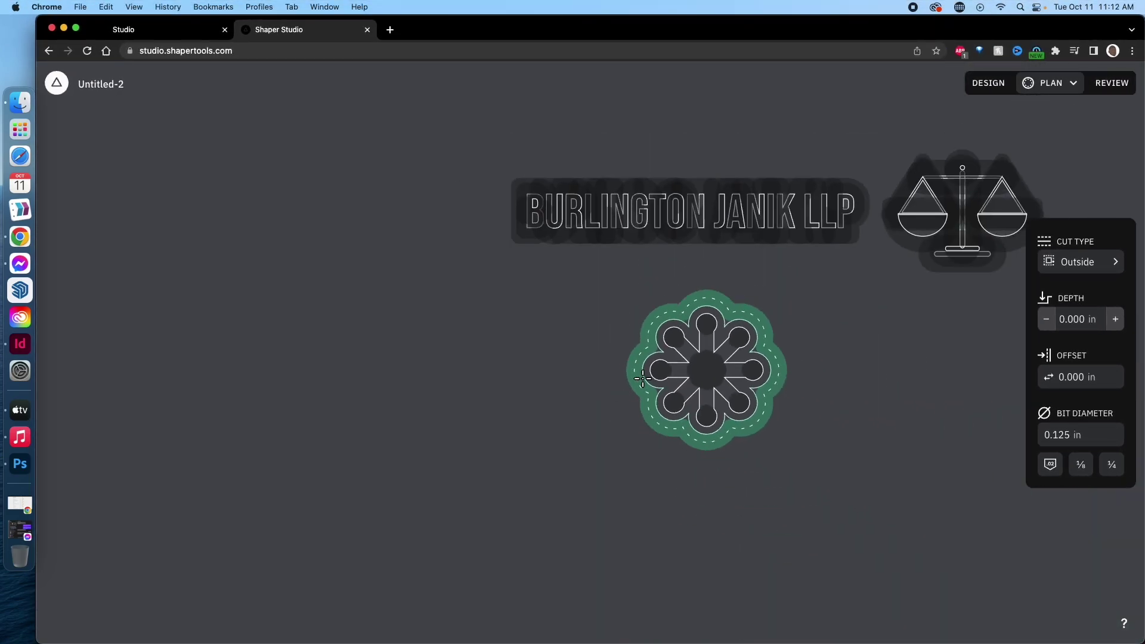
left_click(679, 230)
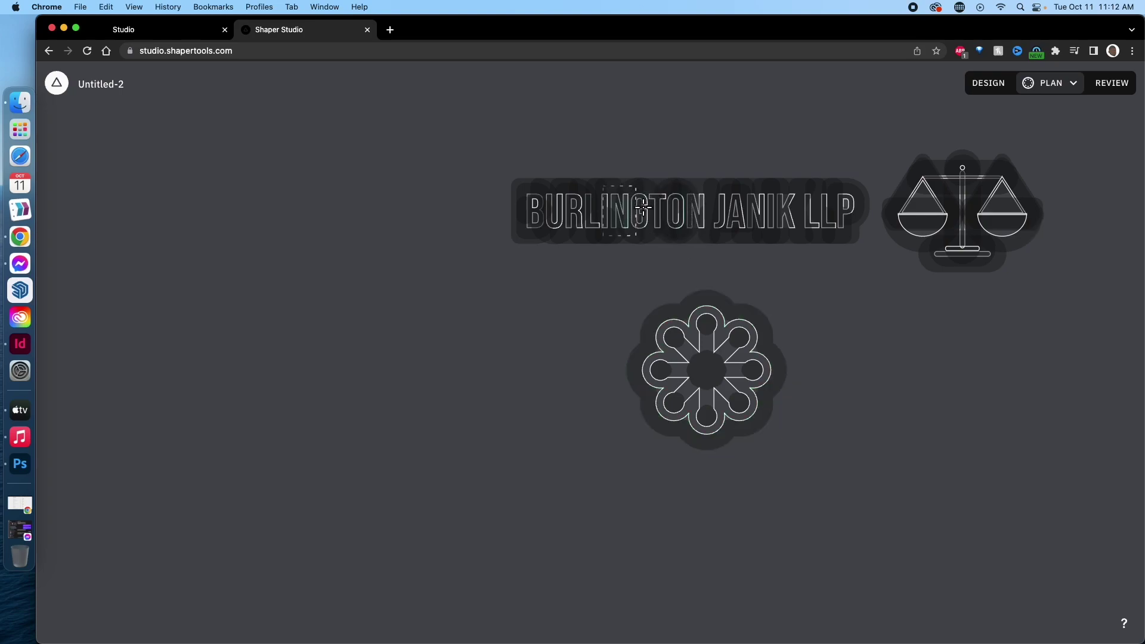
scroll(577, 223, "up", 8)
scroll(581, 224, "down", 5)
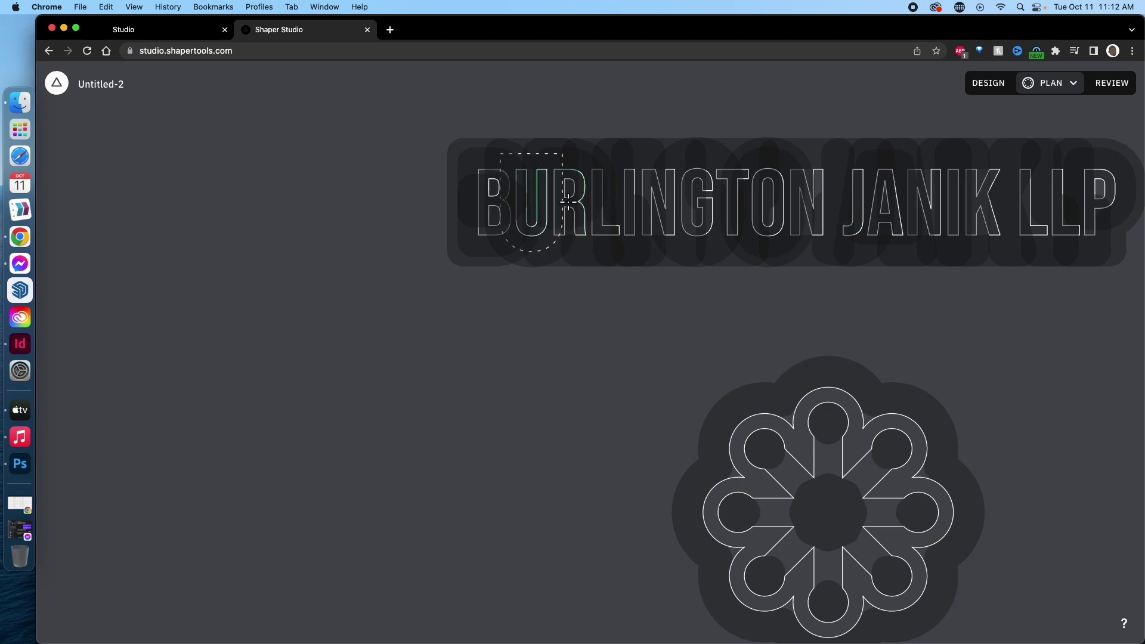
left_click(539, 203)
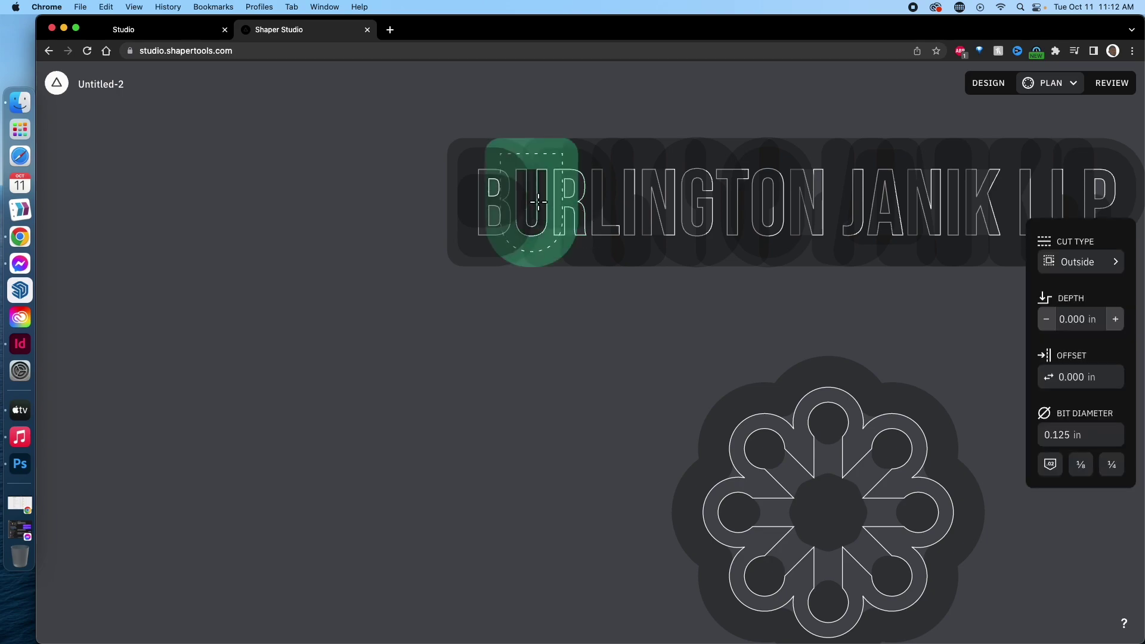
left_click(1072, 263)
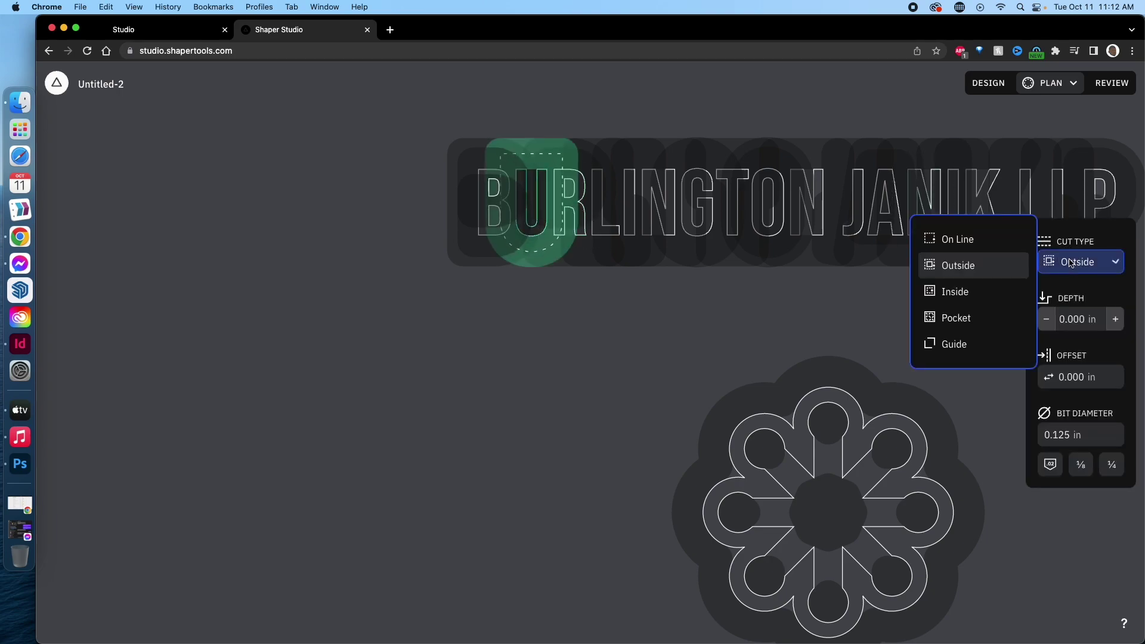
left_click(976, 318)
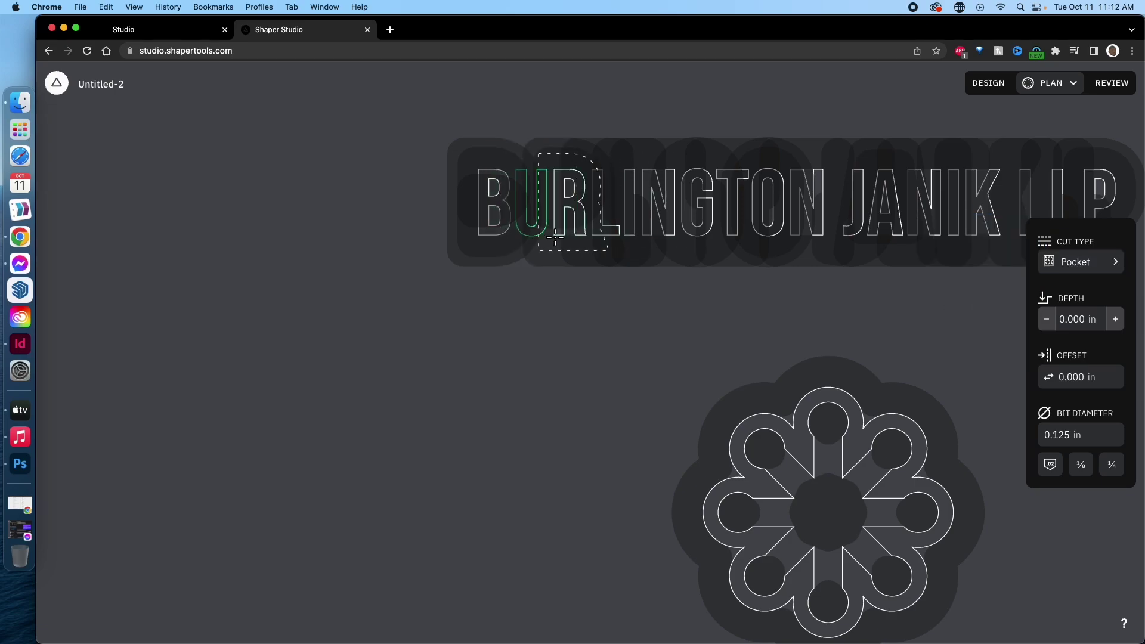
left_click(493, 213)
left_click(1109, 266)
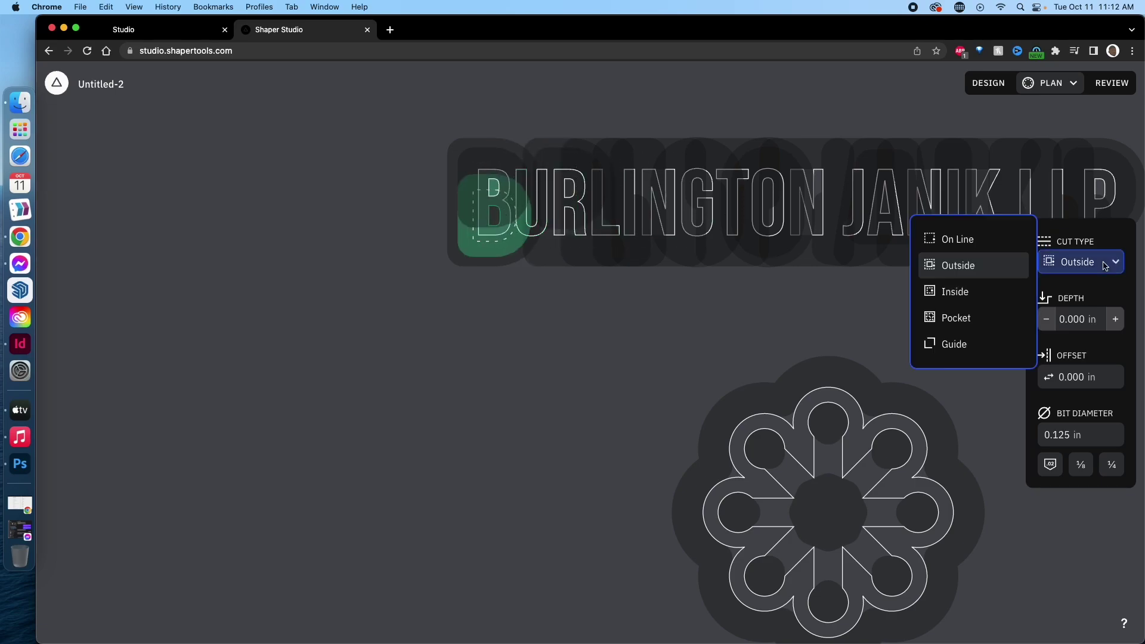
left_click(954, 318)
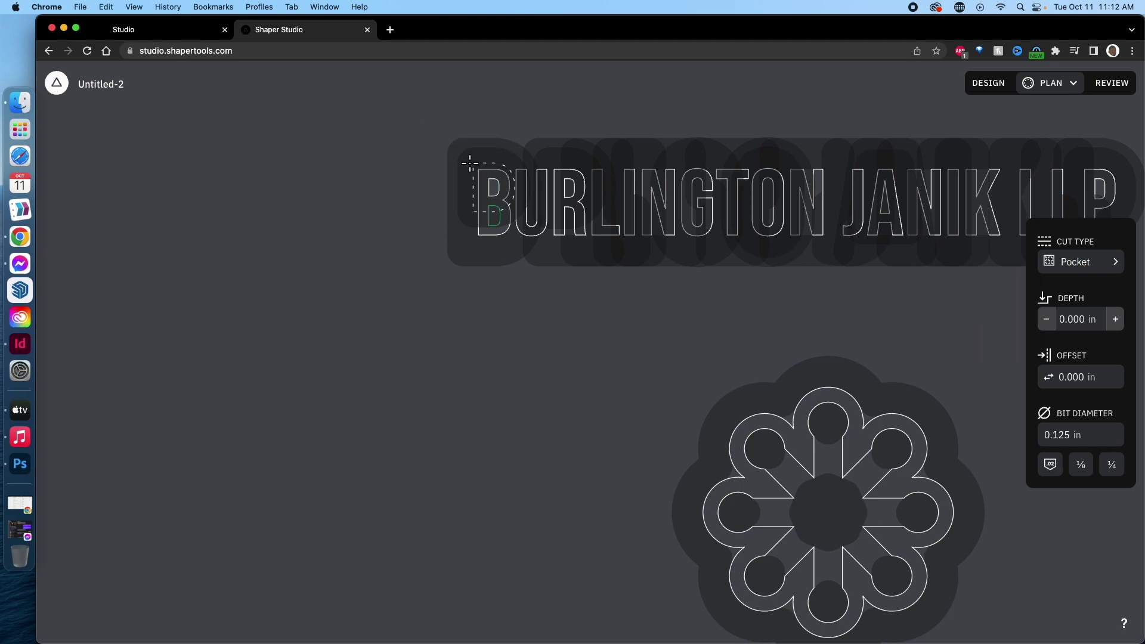
- Set the outer B, U, G, O and J outlines to Pocket cuts
left_click(504, 173, "shift")
left_click_drag(560, 173, 591, 174, "shift")
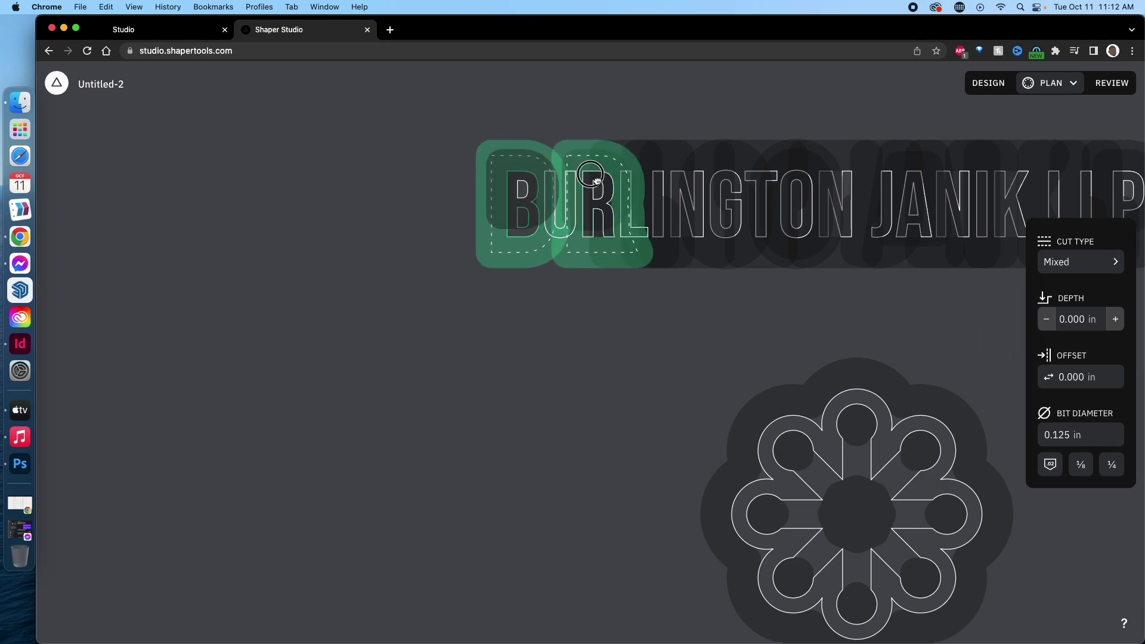
left_click(713, 182, "shift")
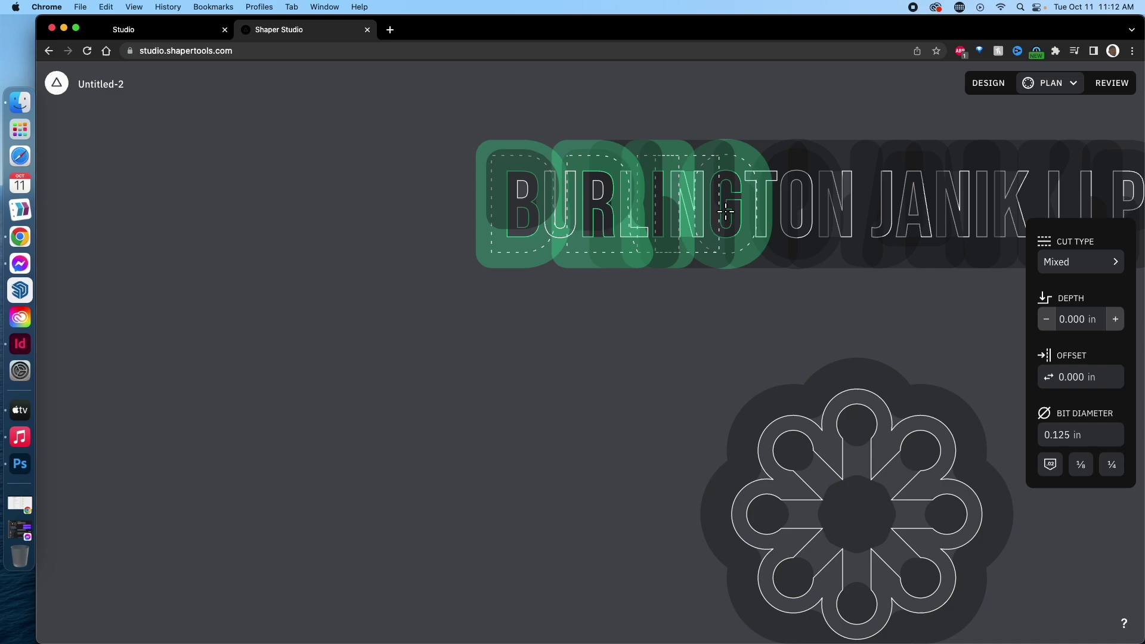
left_click(785, 199, "shift")
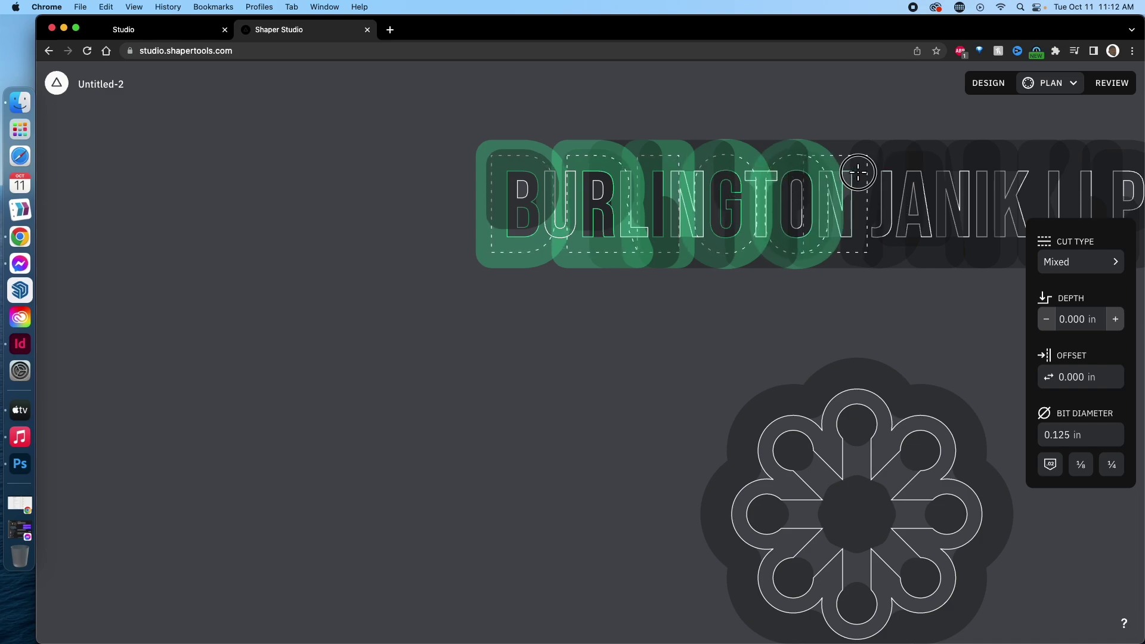
left_click(883, 179, "shift")
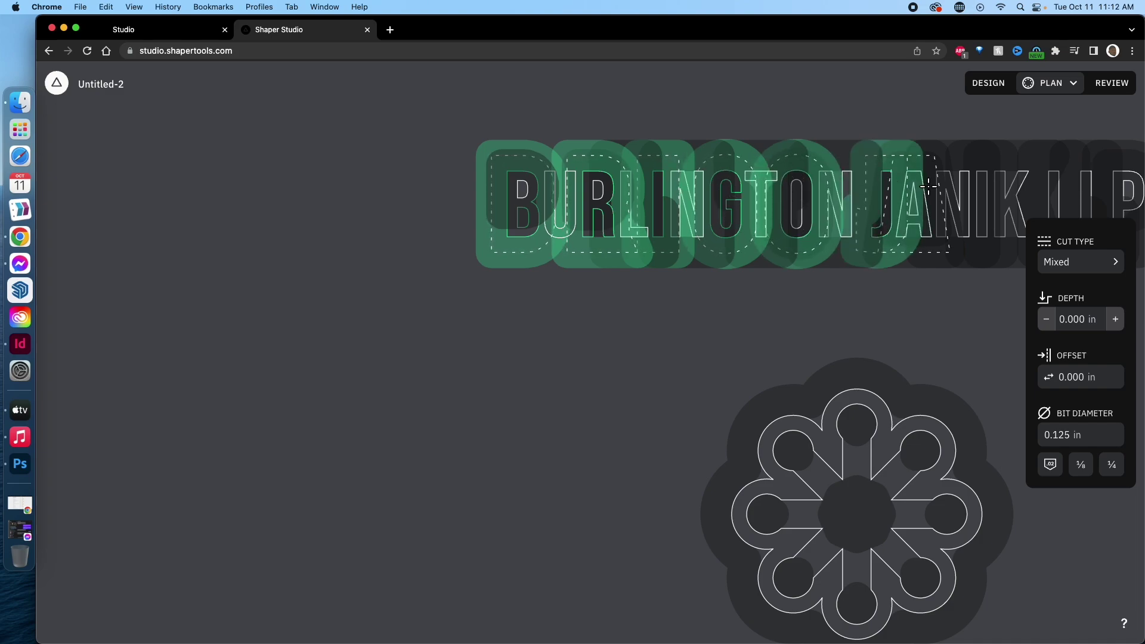
left_click(1080, 261)
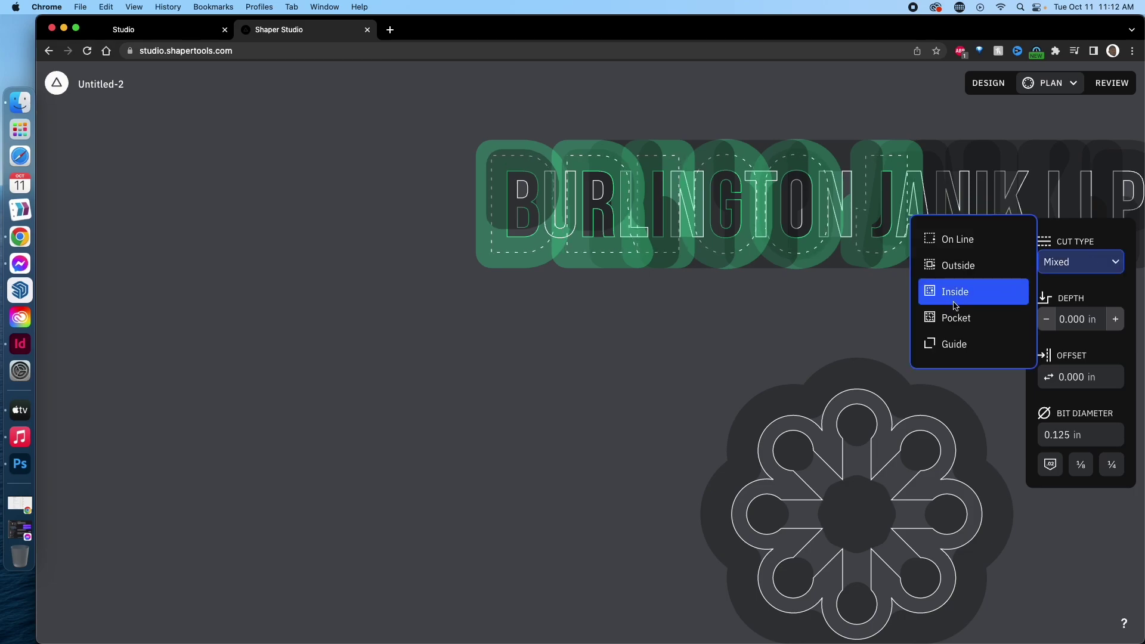
left_click(956, 319)
- Set the letters T, N and R to Pocket cuts
left_click(775, 173)
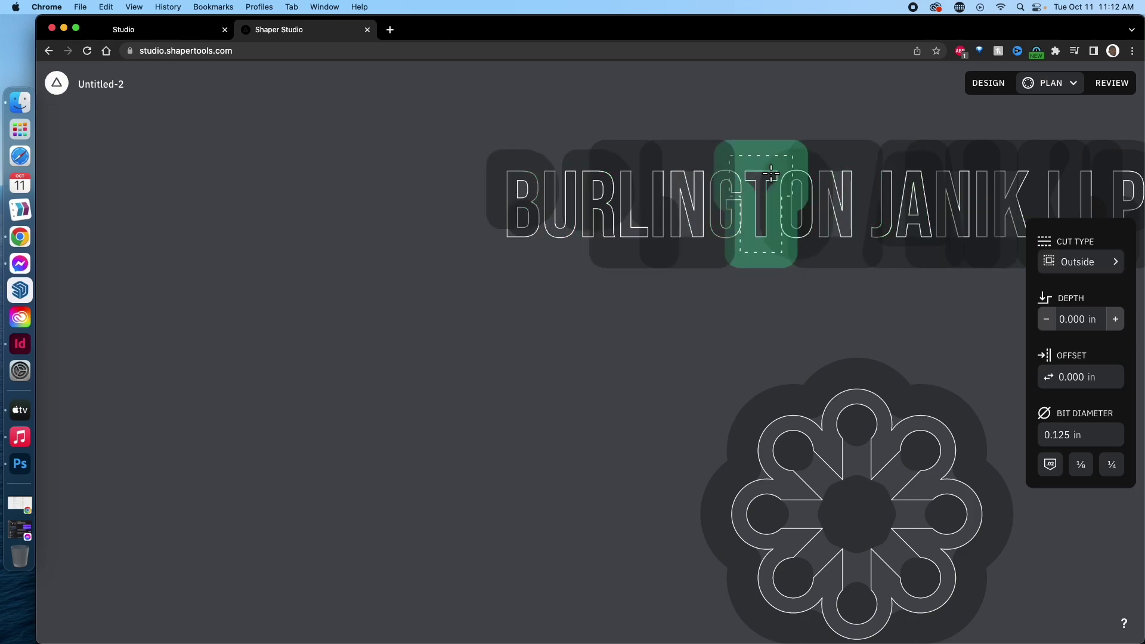
left_click(692, 179, "shift")
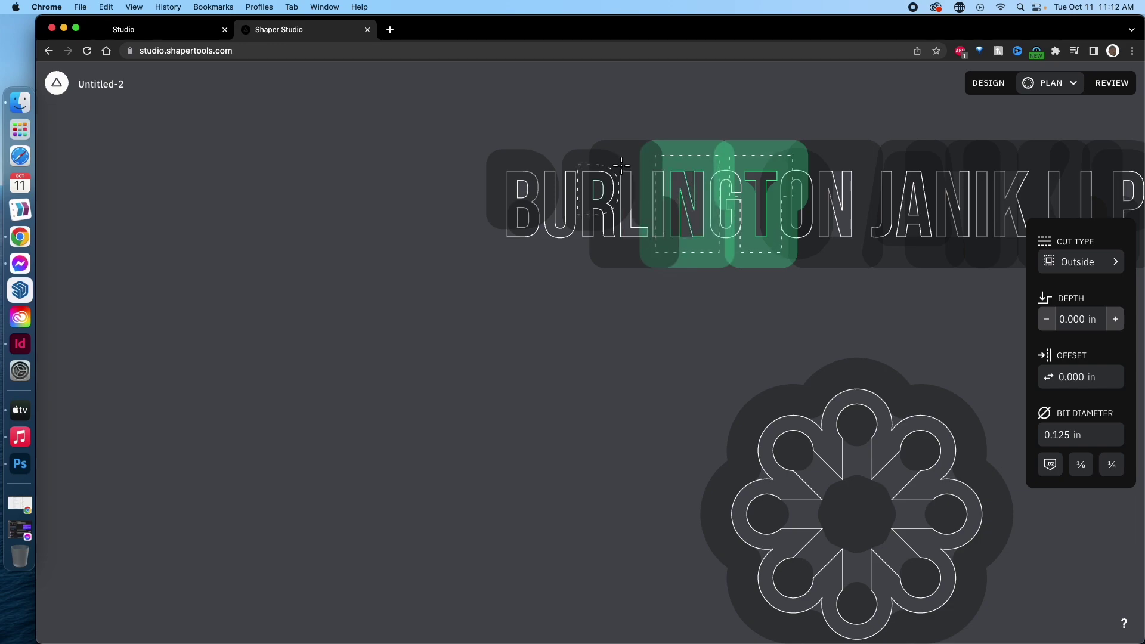
left_click(605, 176, "shift")
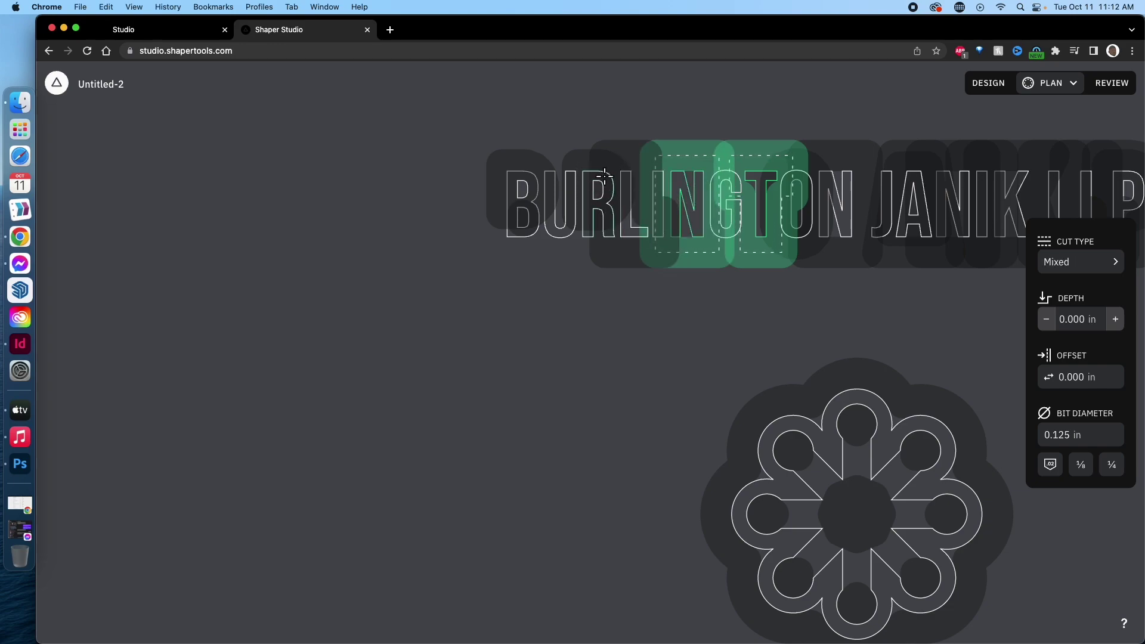
left_click(1070, 262)
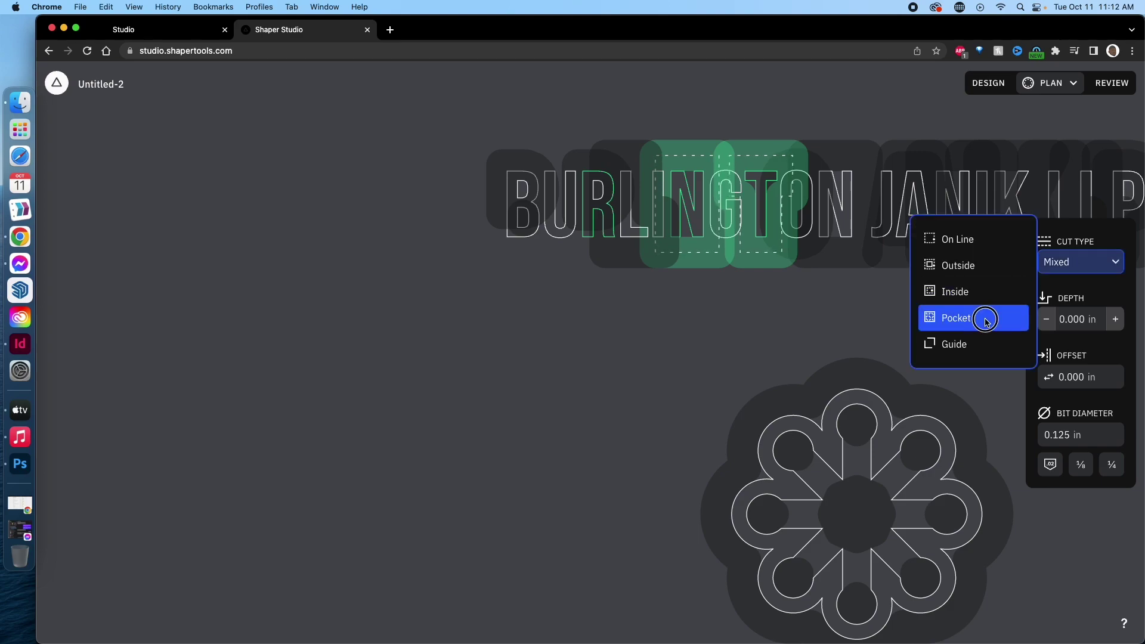
left_click(986, 320)
left_click(812, 317)
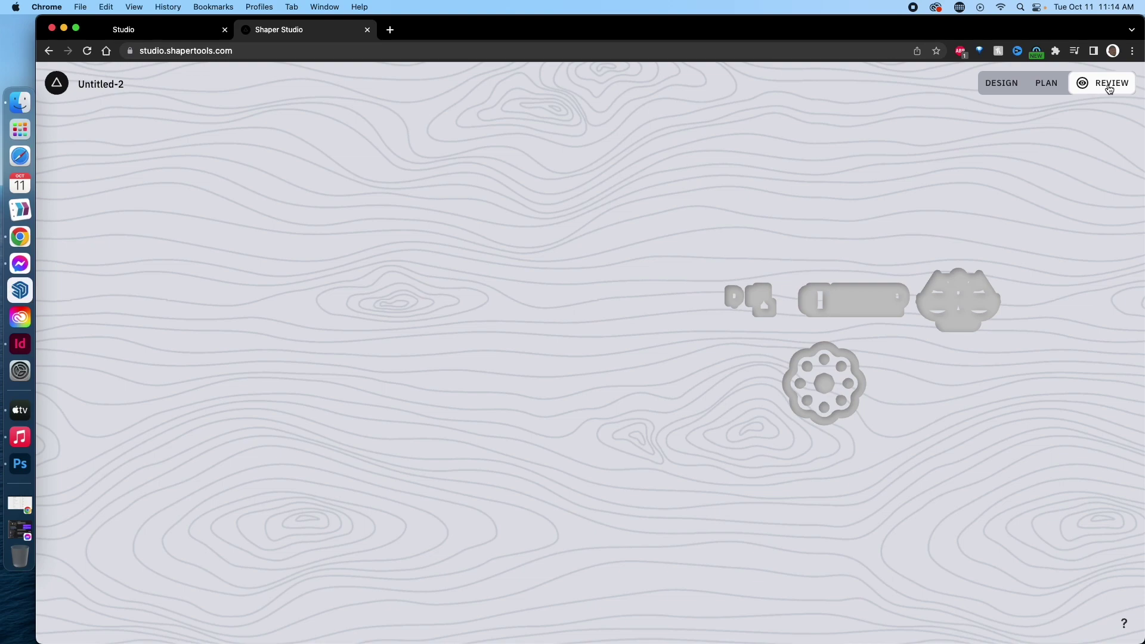
- Compare the logo in the Plan and Review views, finishing in Plan
left_click(1050, 83)
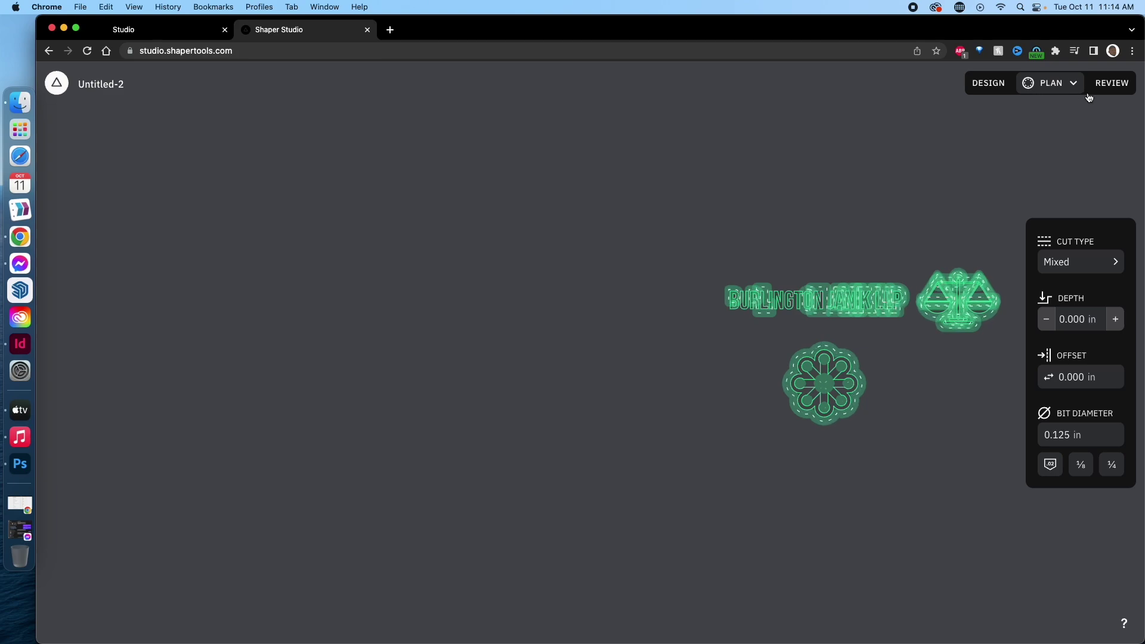
left_click(1106, 83)
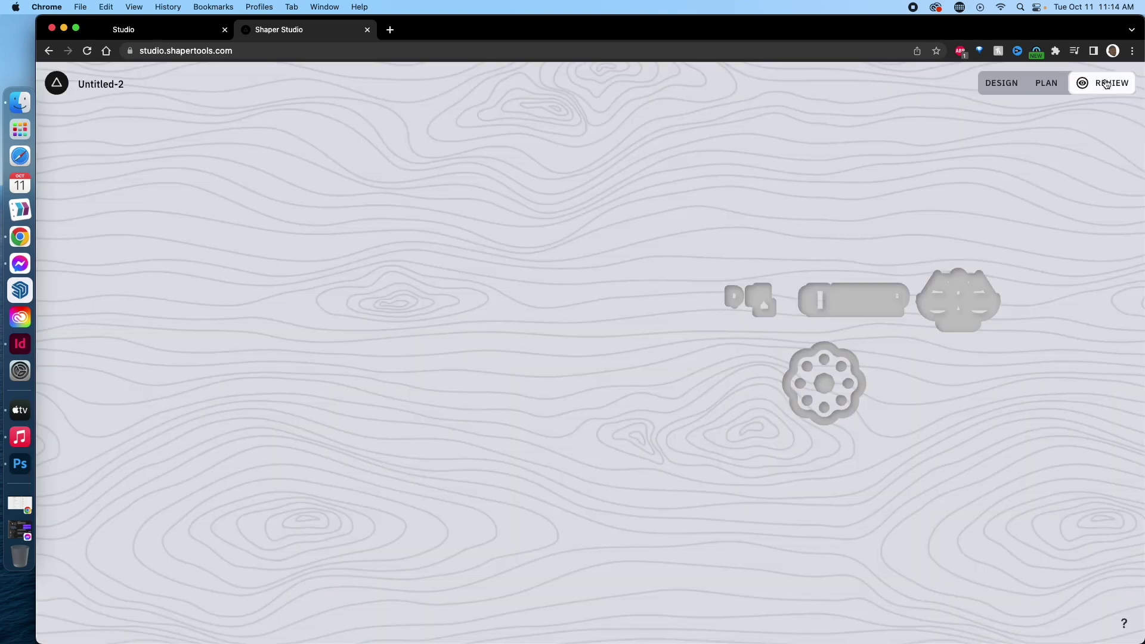
left_click(1056, 89)
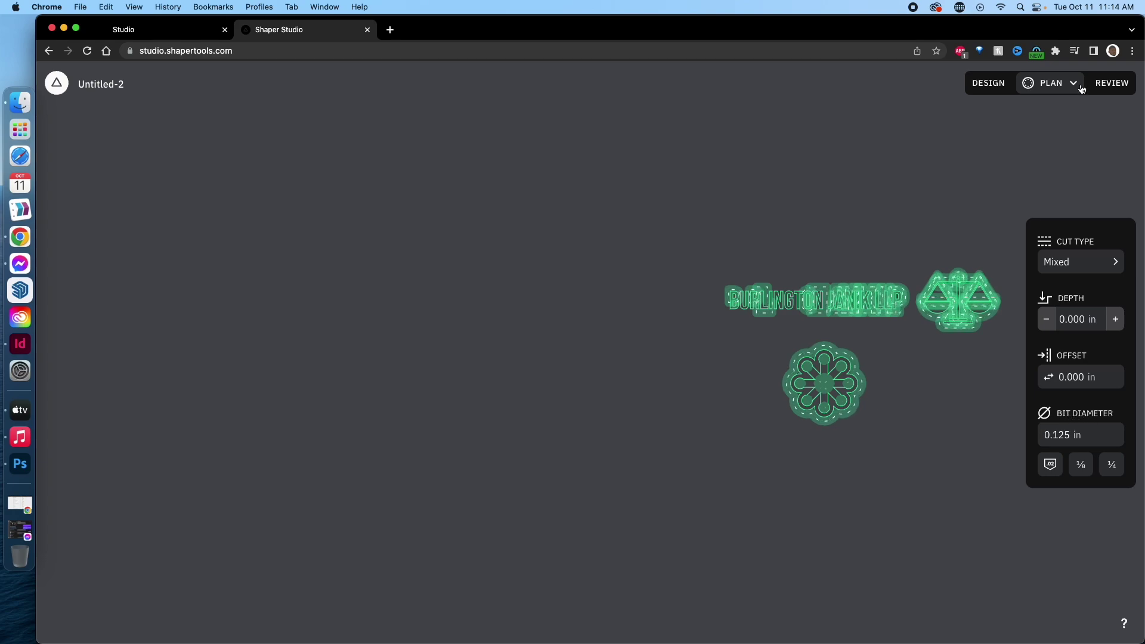
left_click(1110, 83)
left_click(1054, 89)
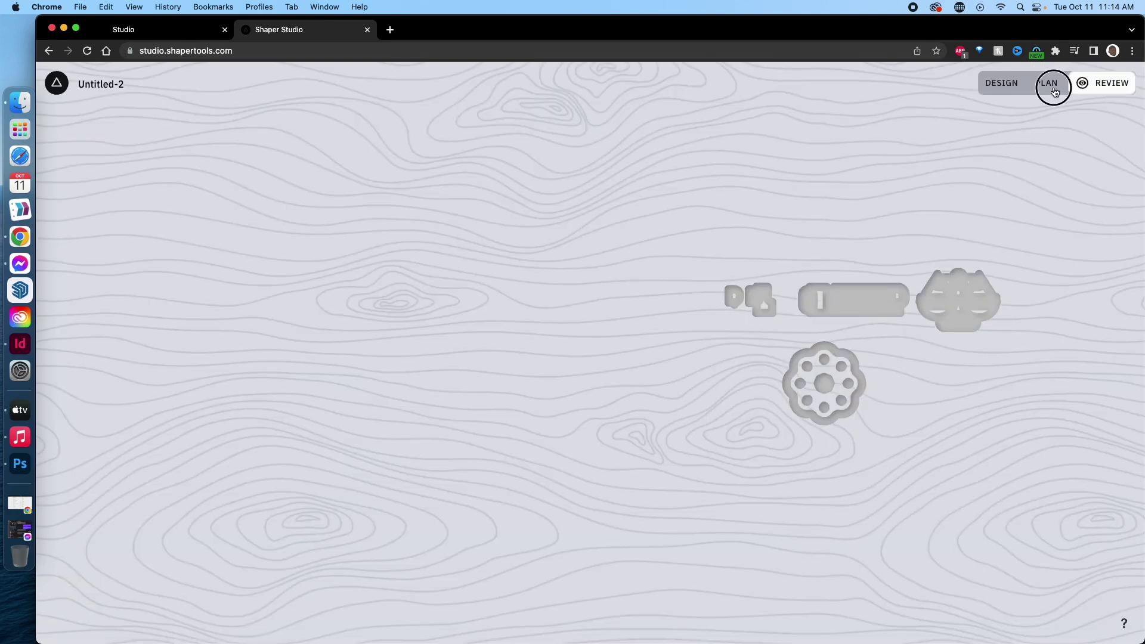
left_click(1074, 84)
left_click(1076, 86)
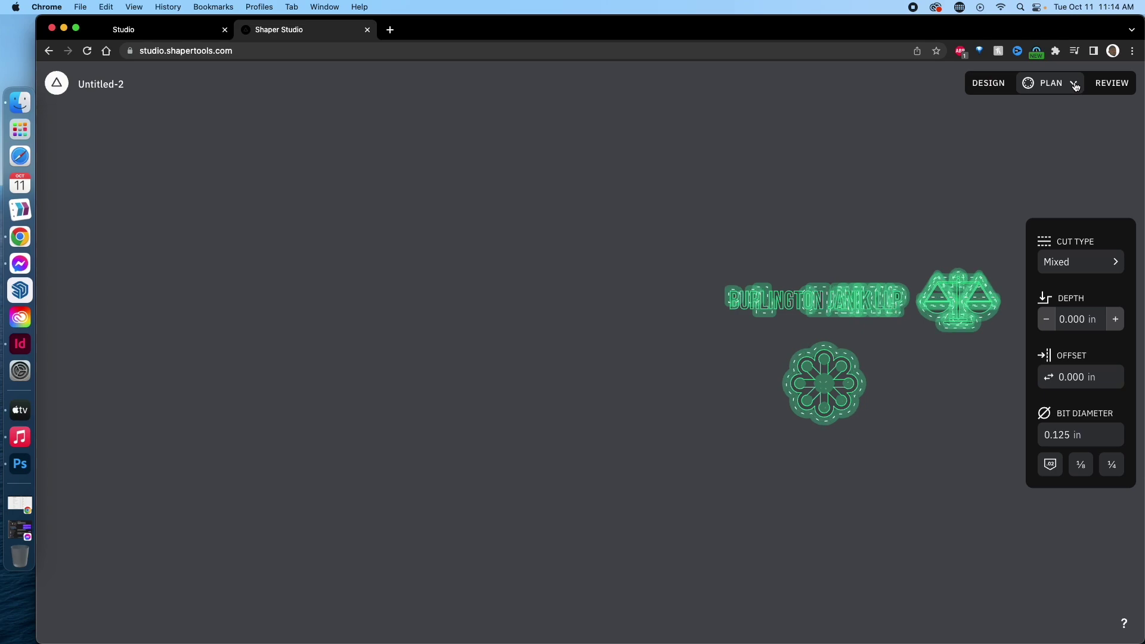